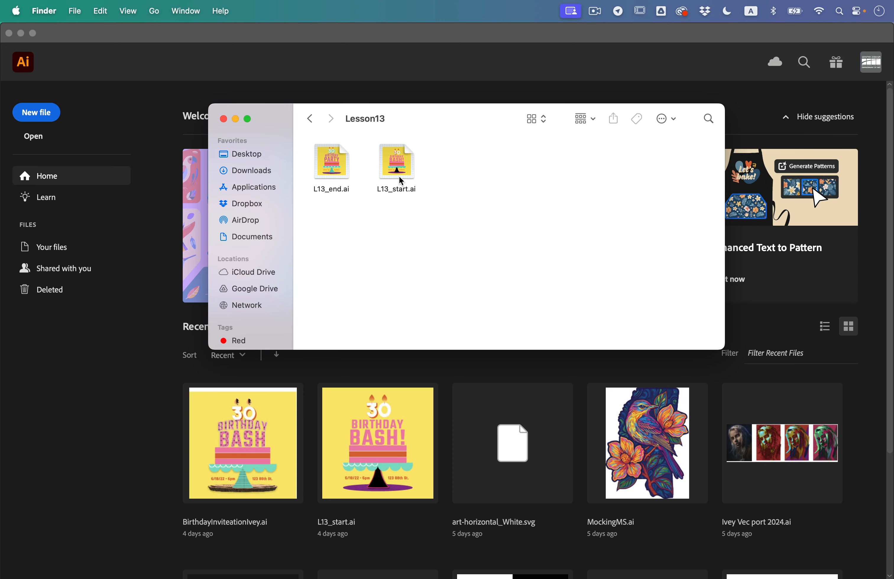
- Open L13_start.ai from the Lesson13 folder and close the floating Graphic Styles panel
click(389, 155)
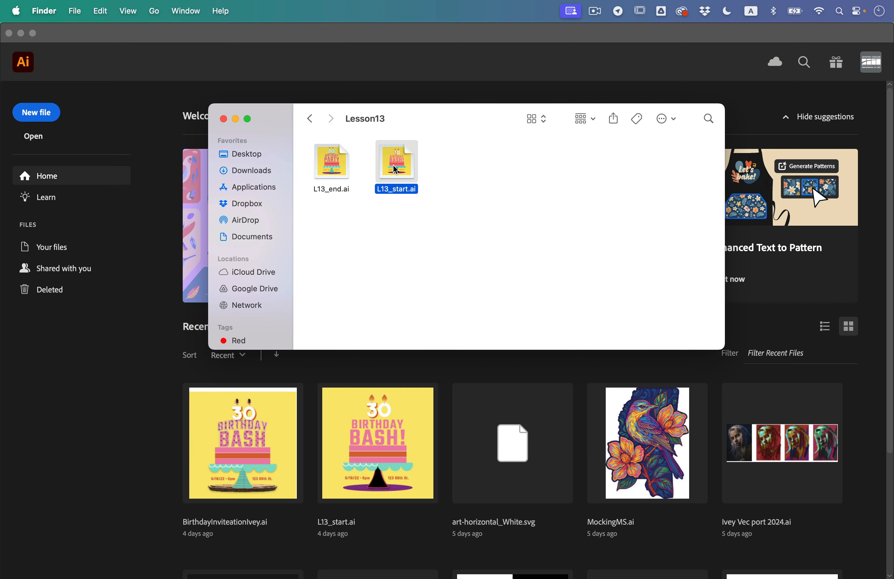
double_click(393, 164)
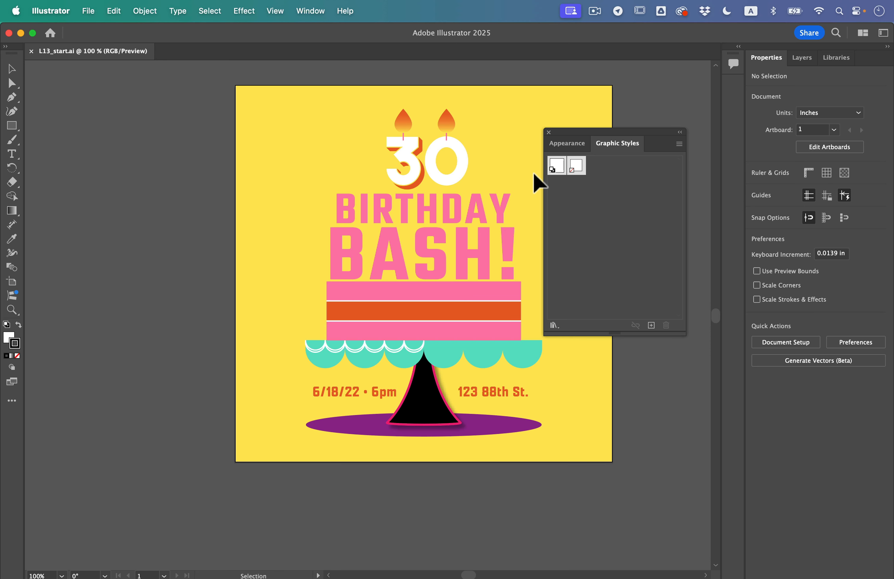
click(549, 132)
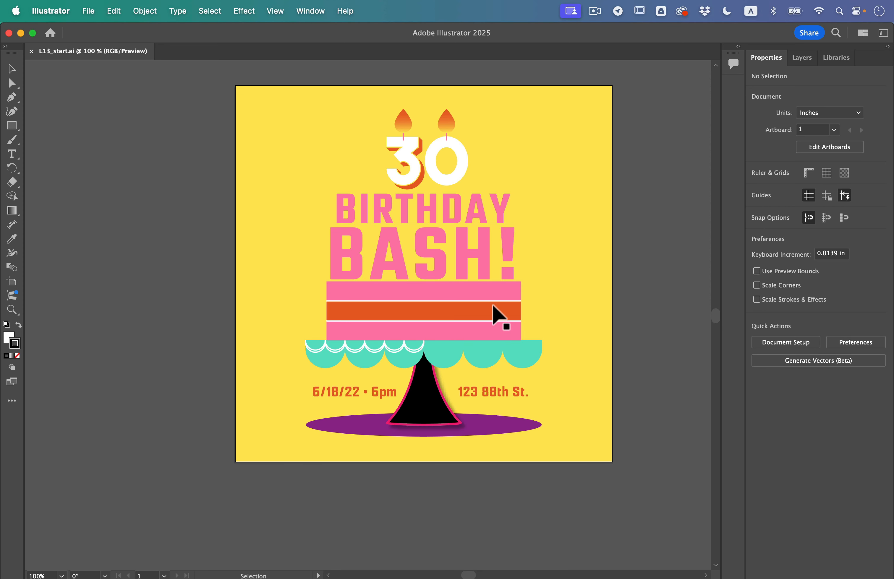
scroll(580, 328, up, 3)
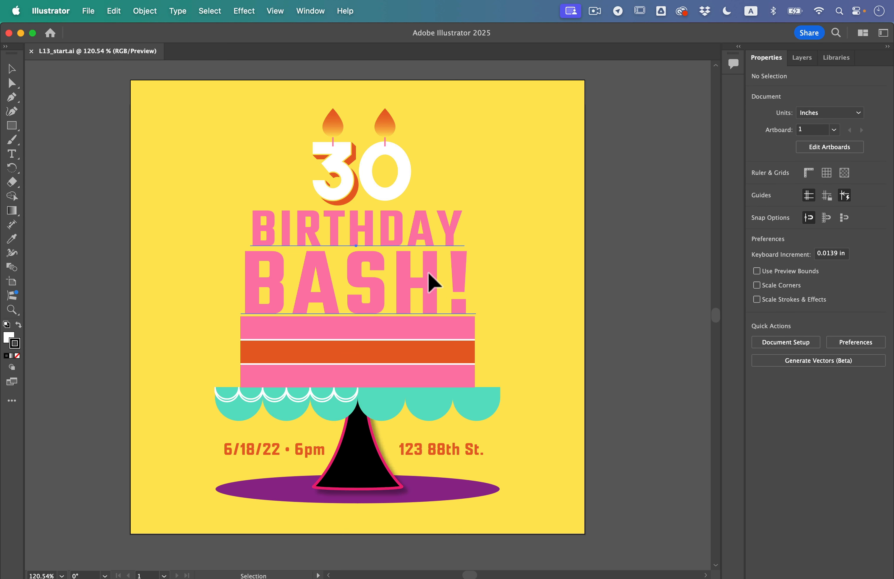
click(433, 281)
click(594, 310)
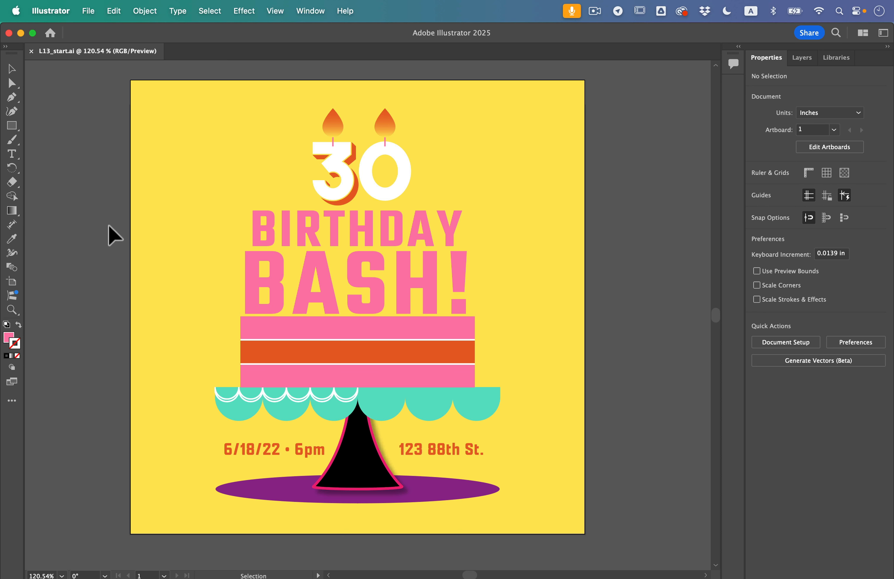
- Save the document in the Lesson13 folder as an .ai file named BirthdayInvite plus the author's surname, keeping the default Illustrator options
click(87, 11)
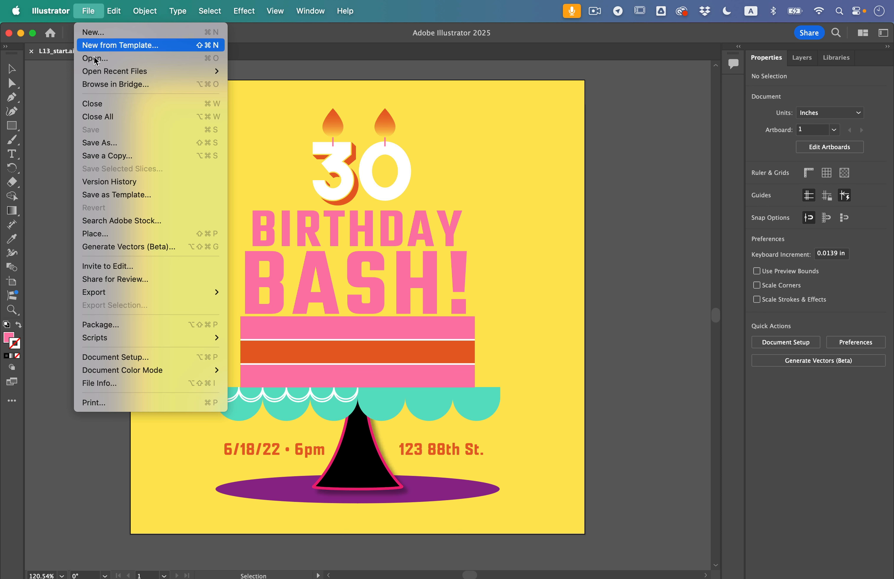
click(124, 145)
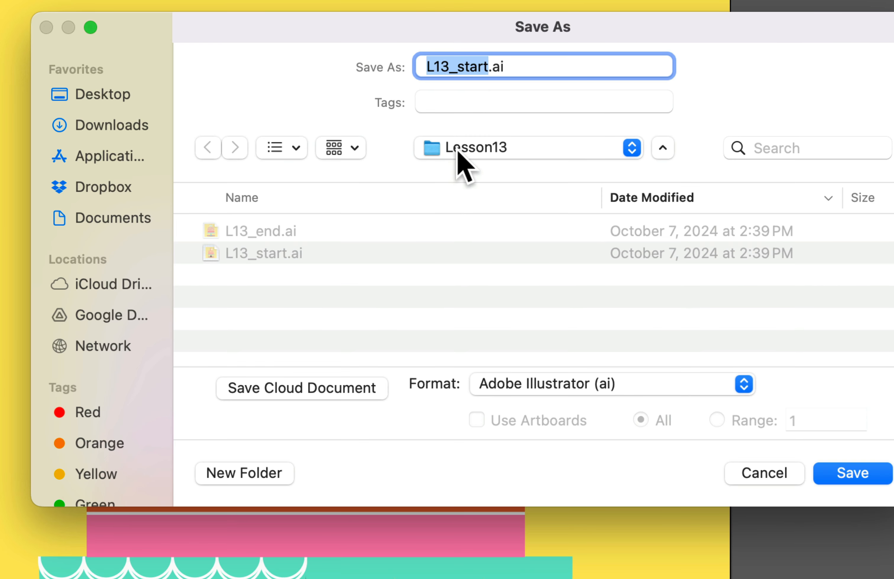
text(BirthdayInviteIvey)
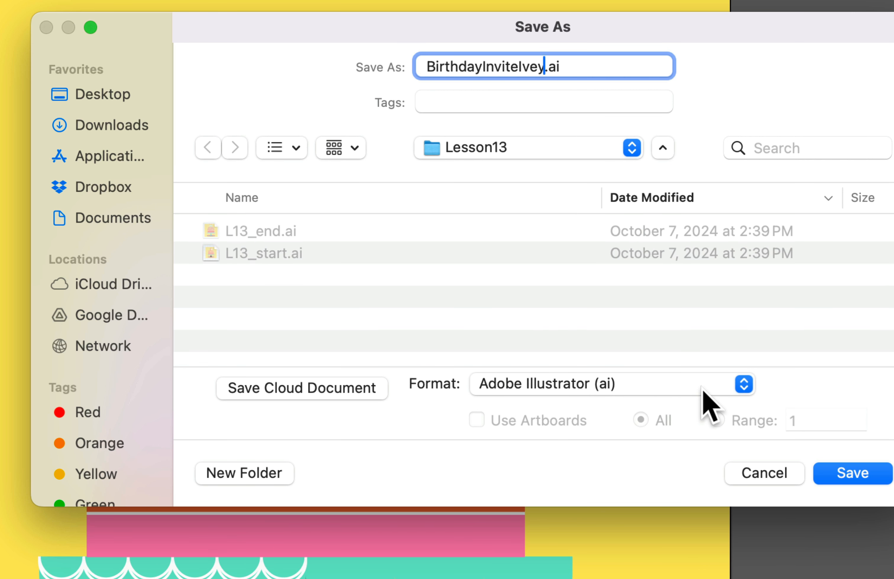
click(851, 474)
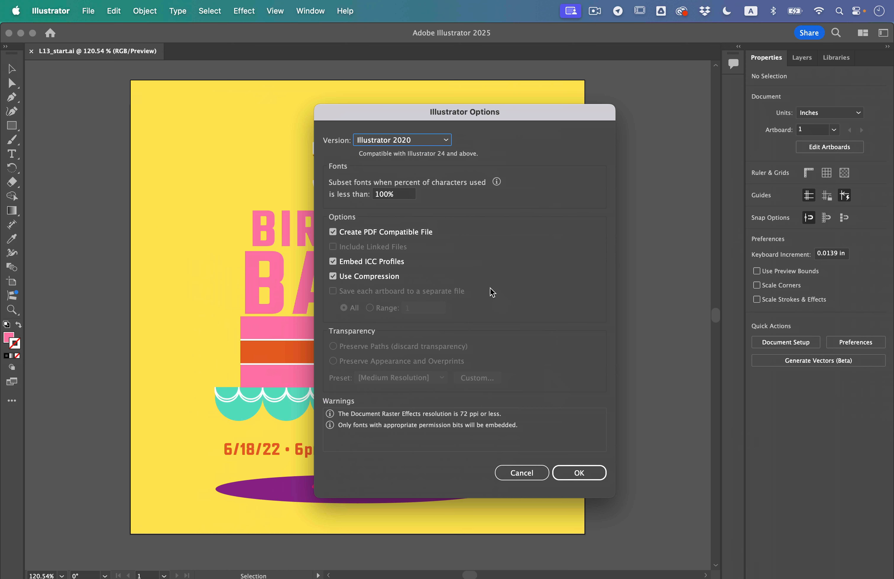
click(589, 472)
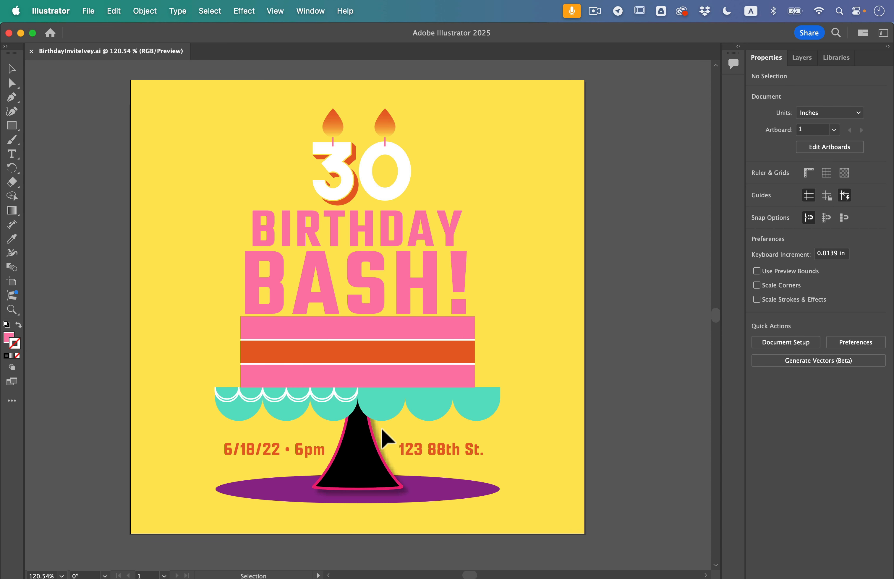
- Select the black cake stand and display its full list of appearance attributes
scroll(360, 436, up, 2)
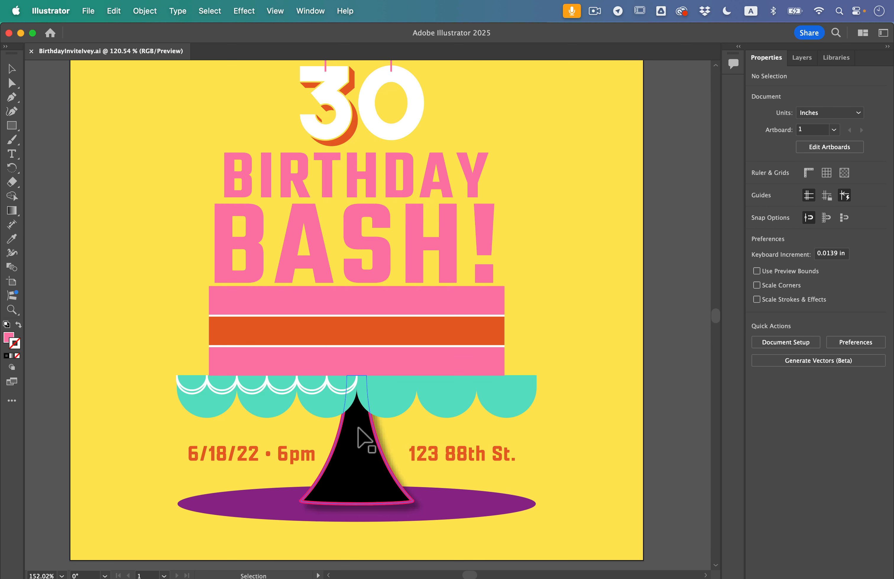
scroll(355, 425, up, 4)
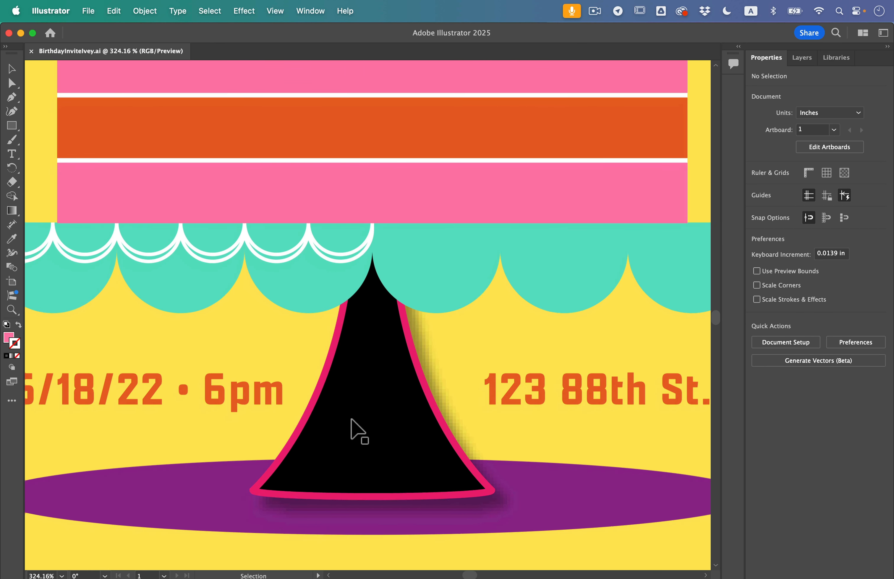
scroll(360, 431, left, 2)
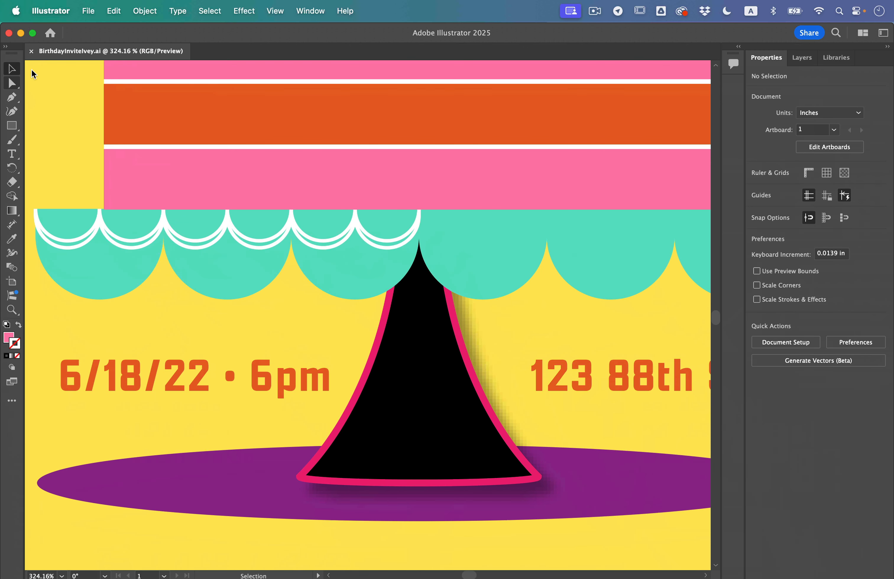
click(435, 420)
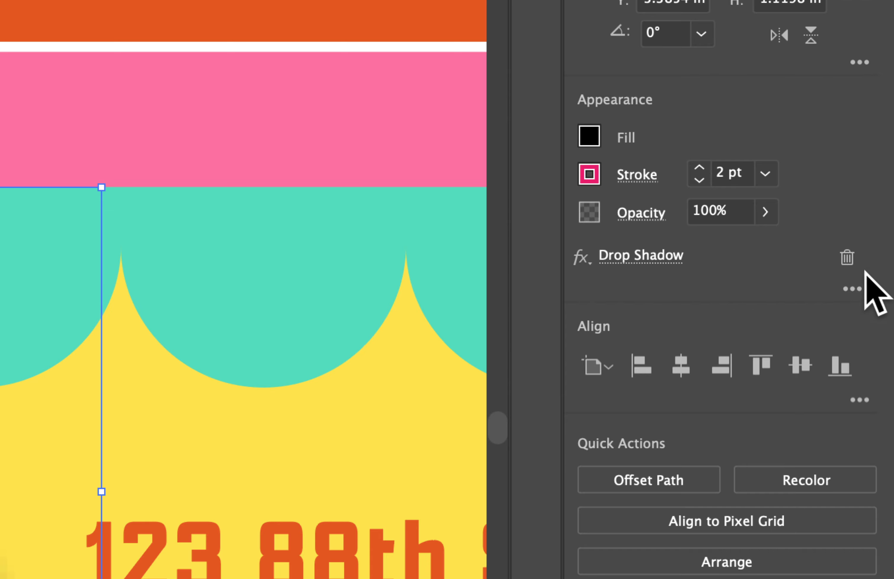
click(853, 289)
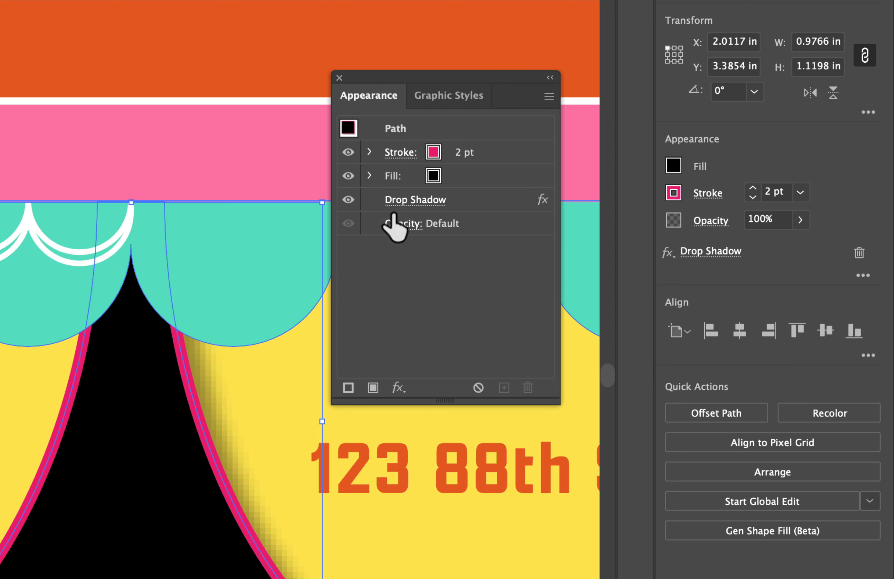
- Expand the cake stand's fill and stroke attributes and inspect the stroke's opacity options
click(370, 175)
click(370, 152)
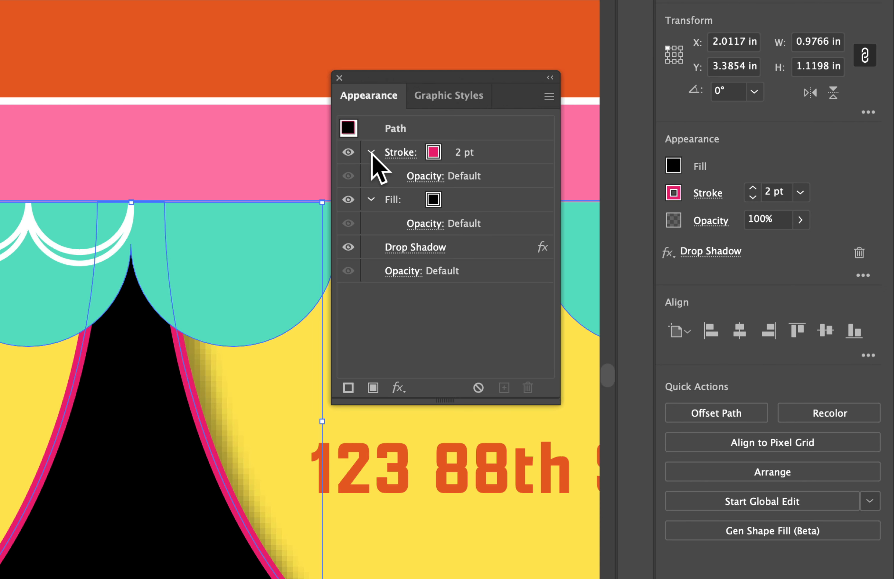
click(436, 177)
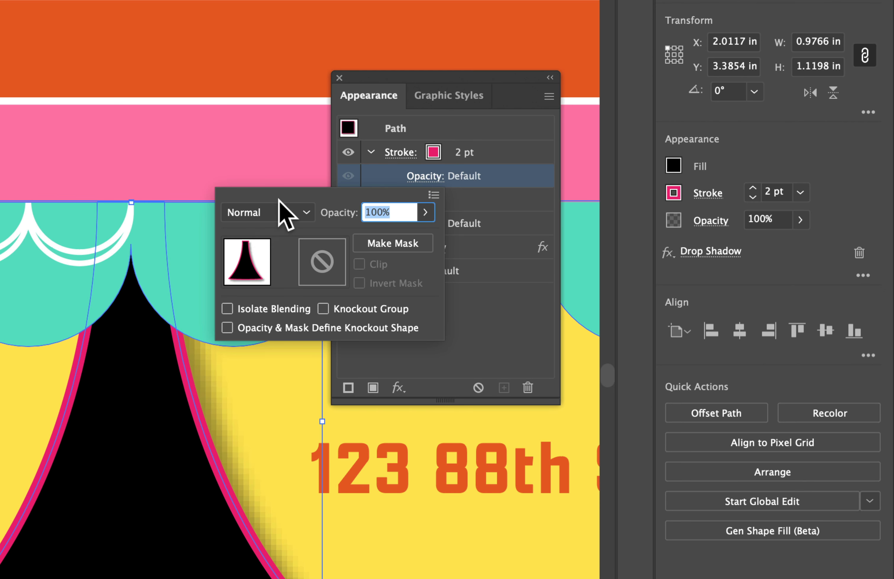
click(490, 305)
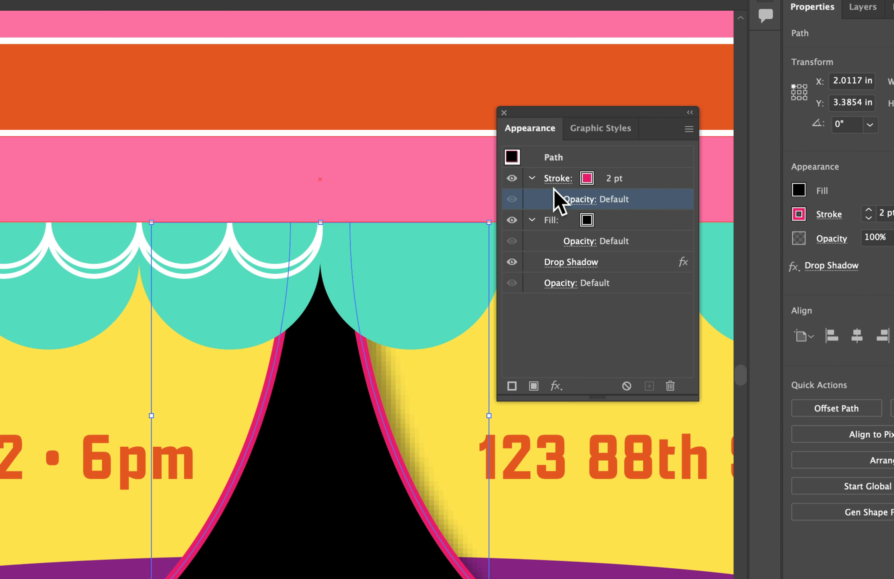
- Change the cake stand's fill to the teal swatch
click(587, 221)
click(586, 222)
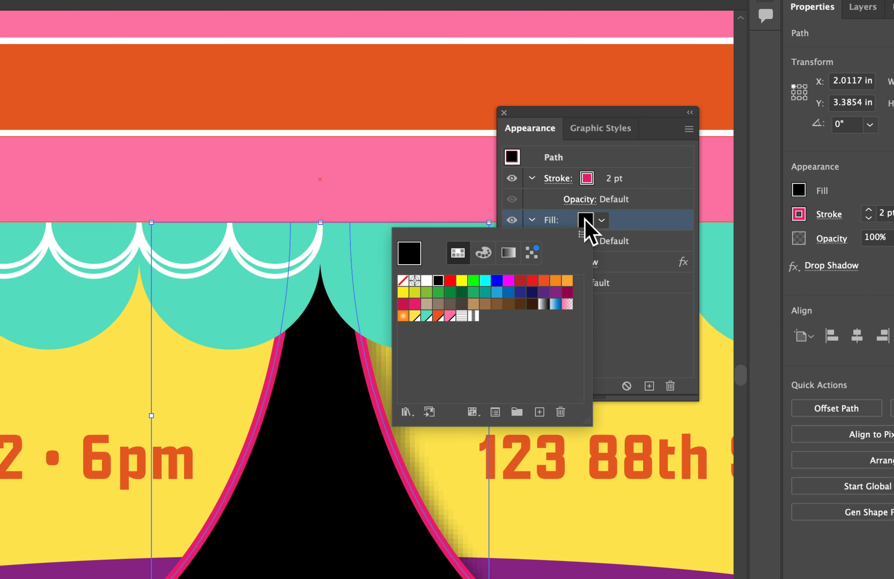
click(427, 316)
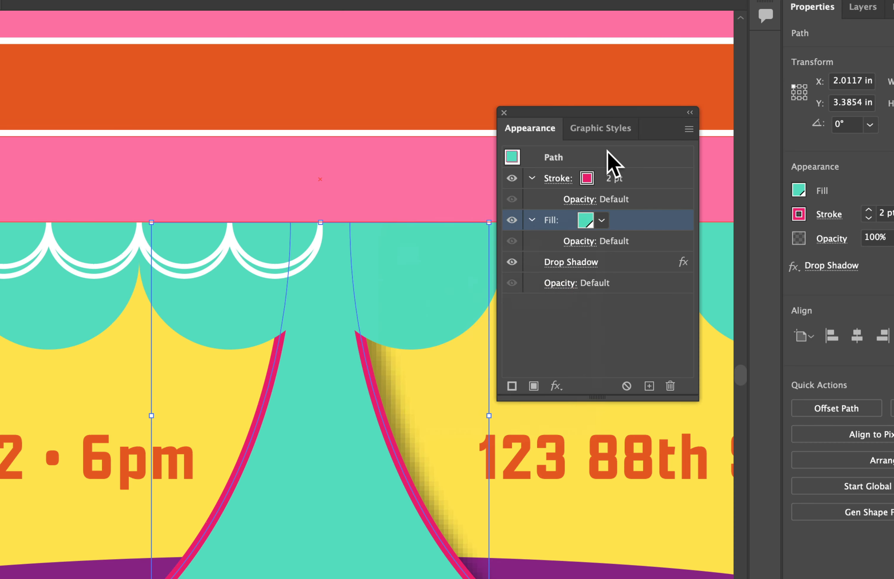
- Reduce the cake stand's stroke to 0 pt and delete its Drop Shadow effect
click(601, 177)
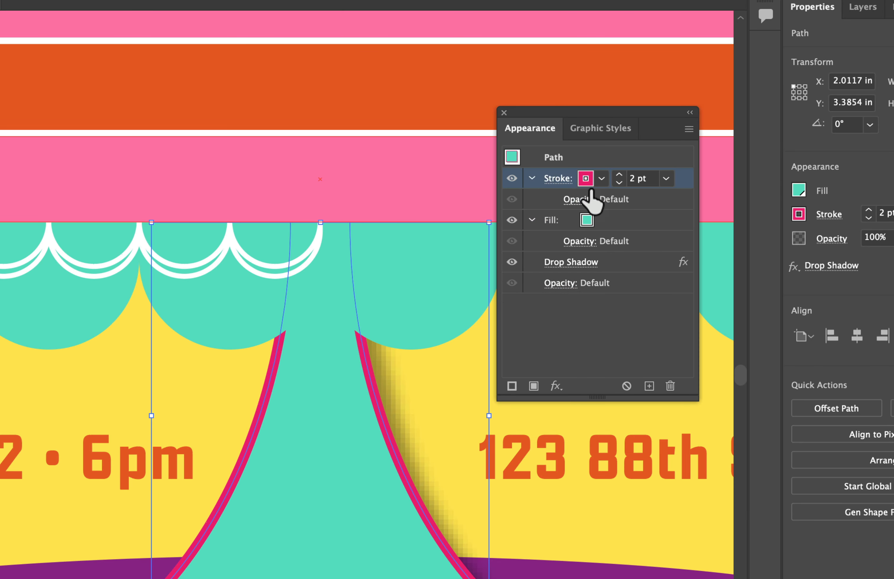
click(619, 183)
click(619, 183)
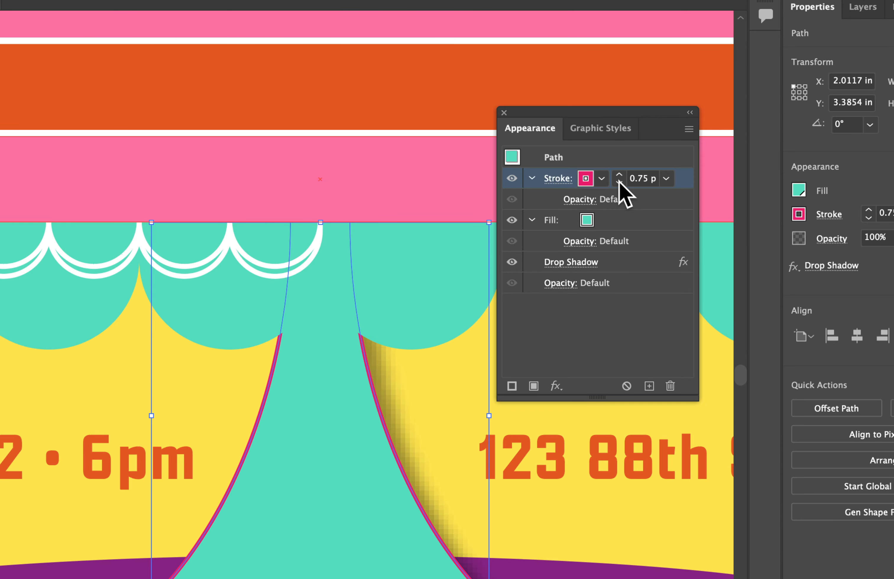
click(619, 183)
click(619, 182)
click(619, 183)
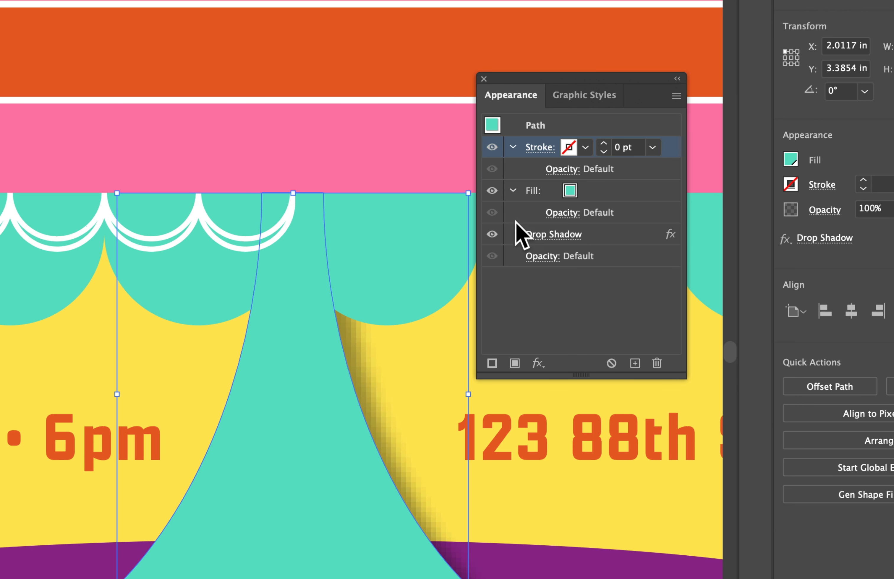
click(492, 235)
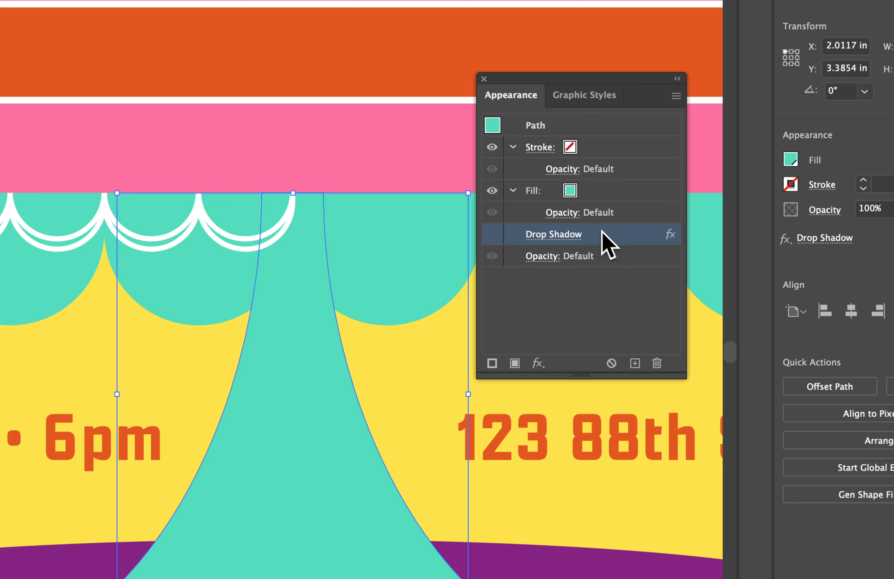
click(657, 363)
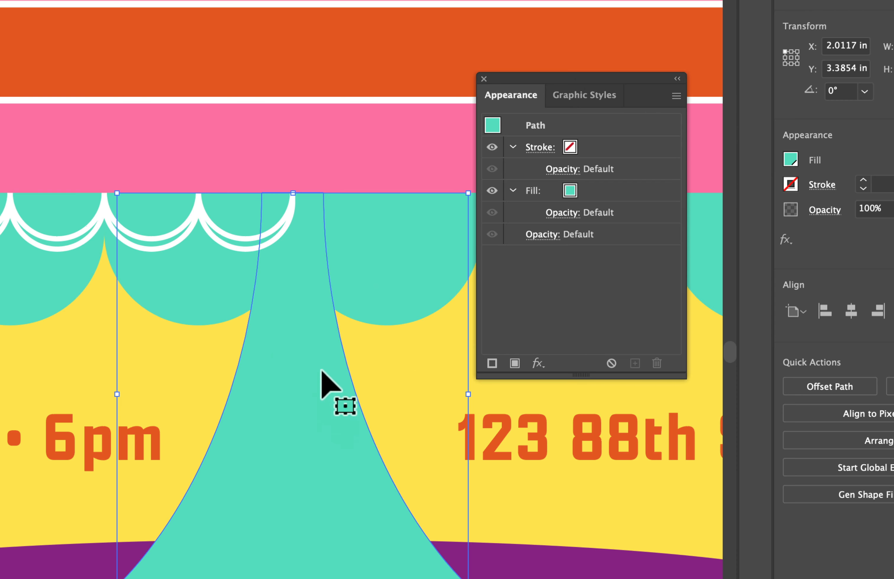
- Add a second fill to the cake stand, hide the upper one, and apply the horizontal-line pattern swatch to the lower one
click(514, 363)
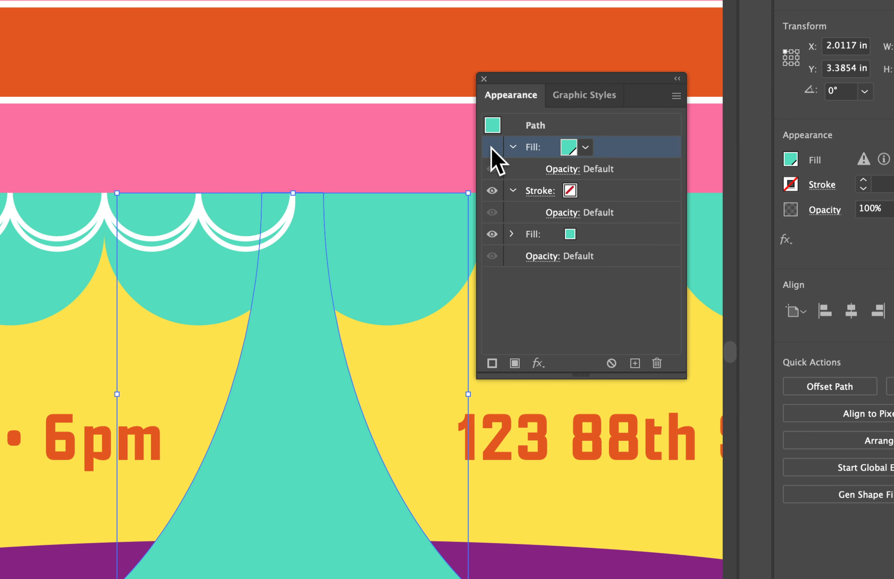
click(594, 236)
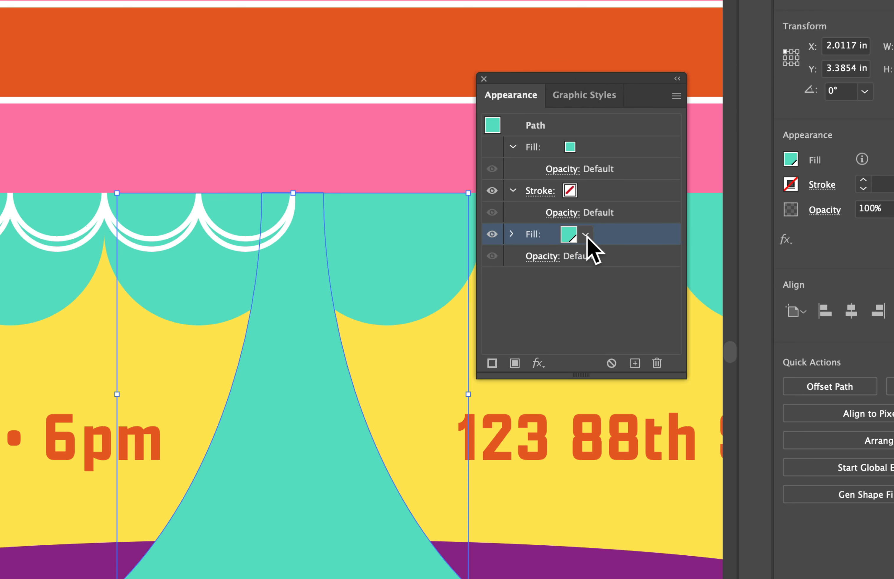
click(585, 235)
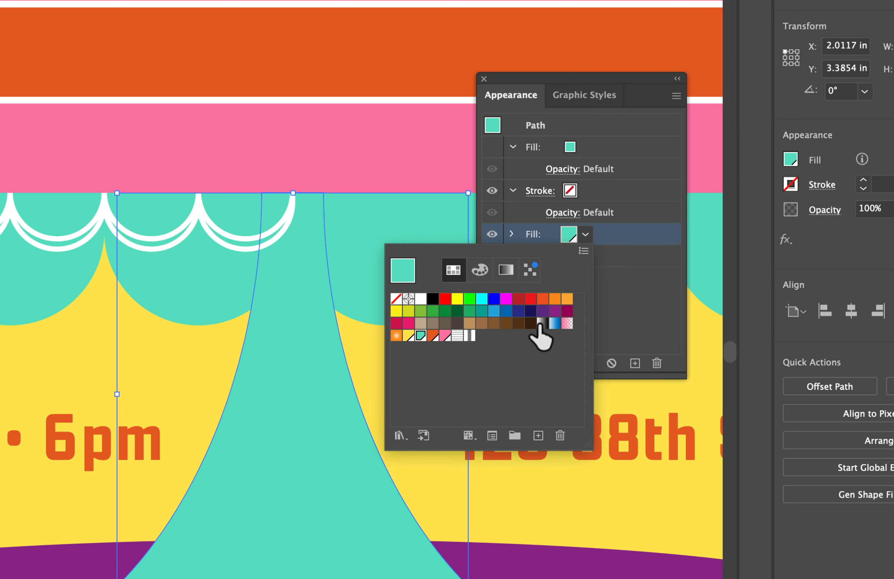
click(457, 335)
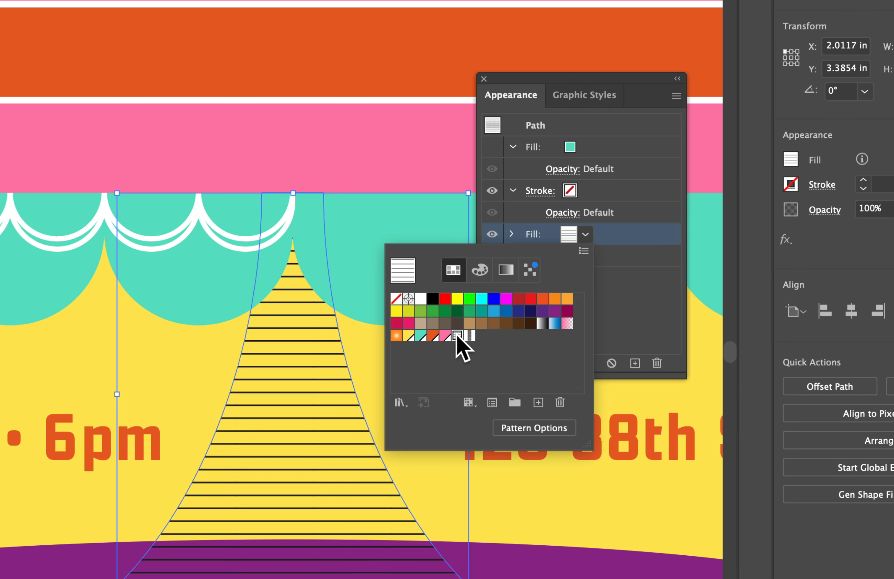
click(617, 319)
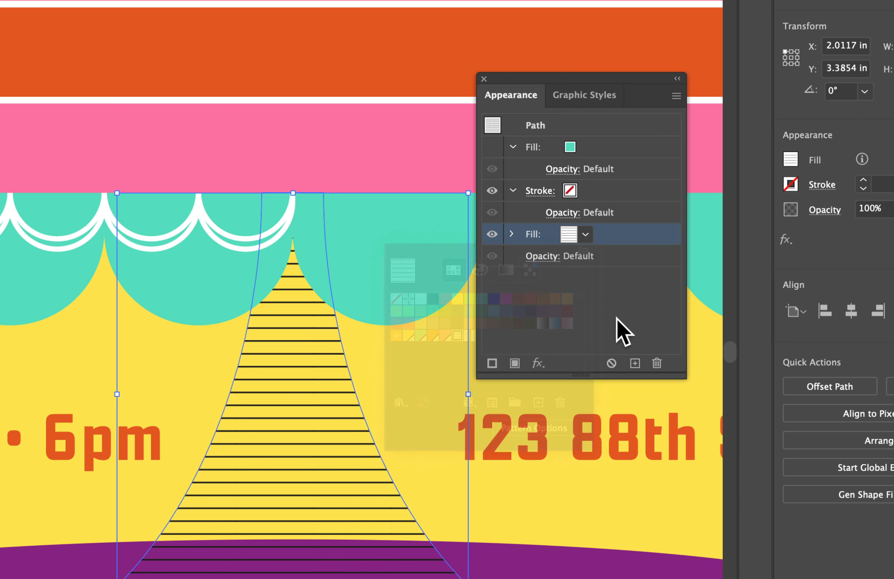
- Show the hidden teal fill again and move it beneath the line-pattern fill in the cake stand's appearance stack
click(492, 146)
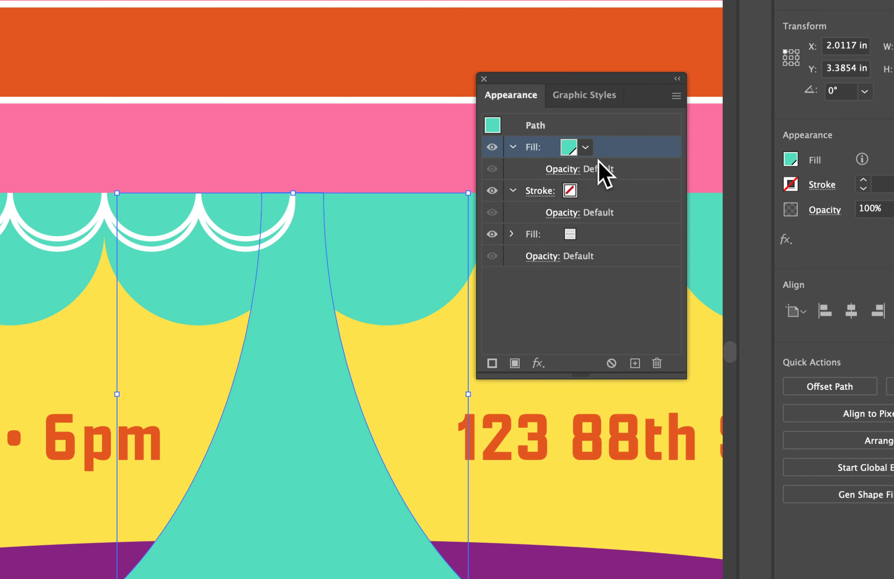
mouse_move(610, 149)
mouse_down()
mouse_move(622, 186)
mouse_move(609, 246)
mouse_up()
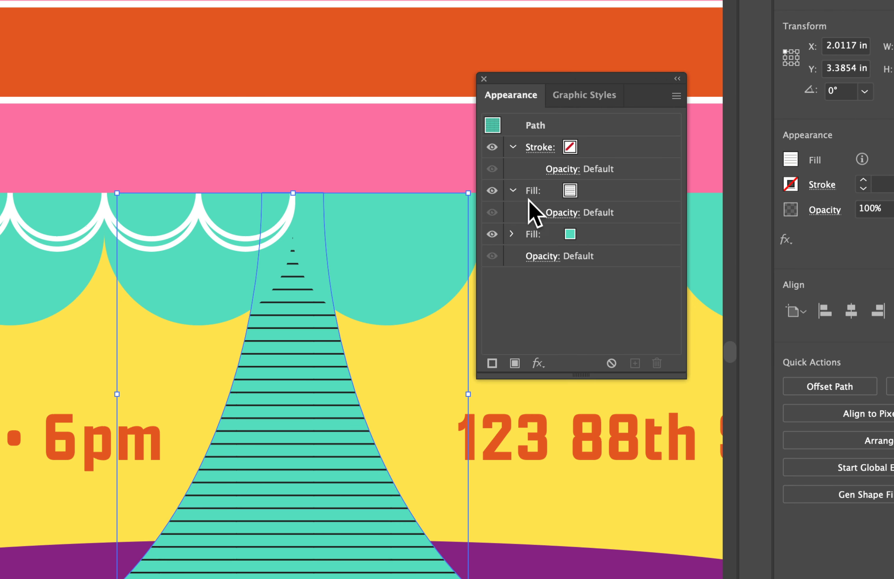
click(512, 191)
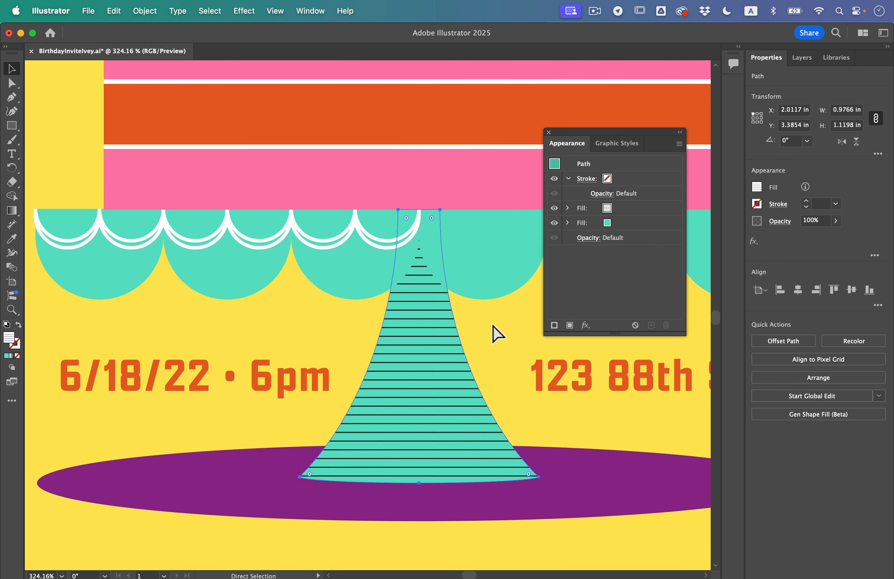
- Add a new fill to the BIRTHDAY BASH! text and apply the black dot pattern swatch to it
scroll(435, 374, up, 15)
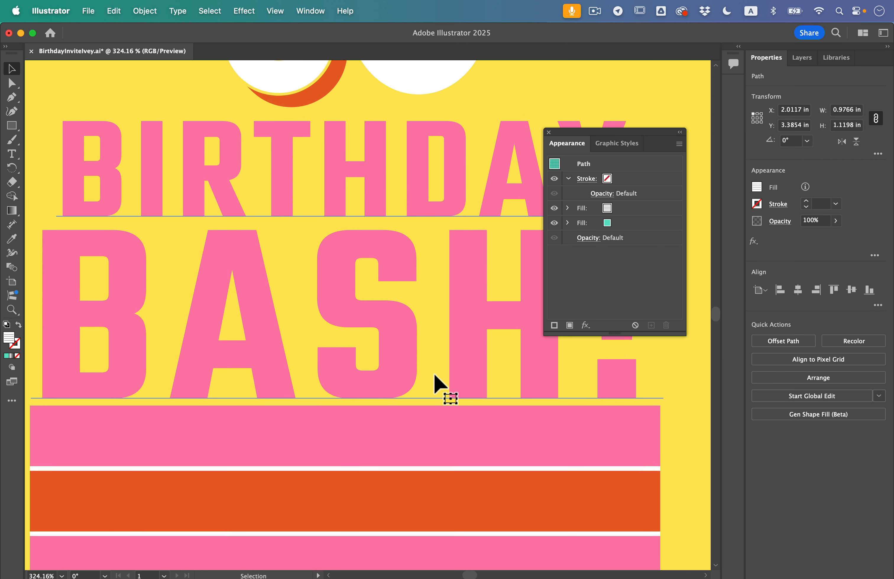
click(351, 276)
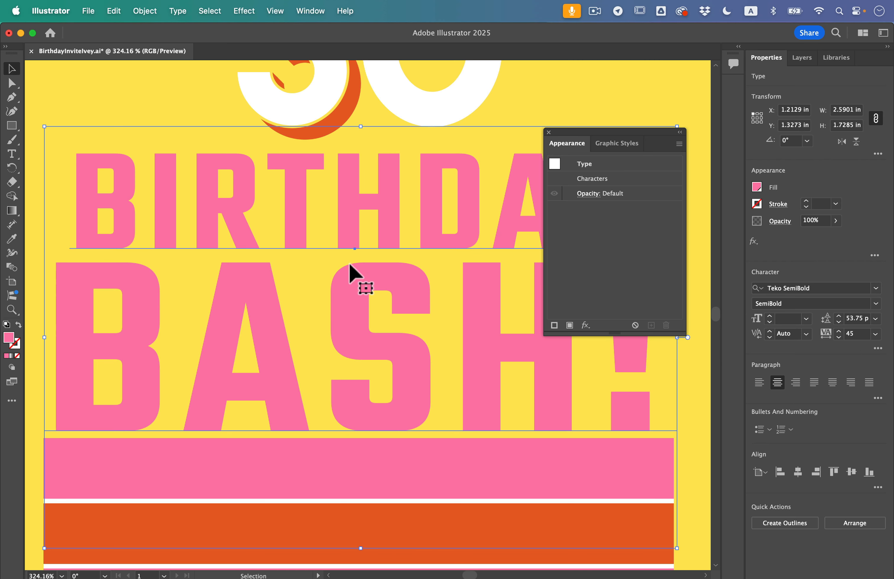
scroll(326, 260, down, 2)
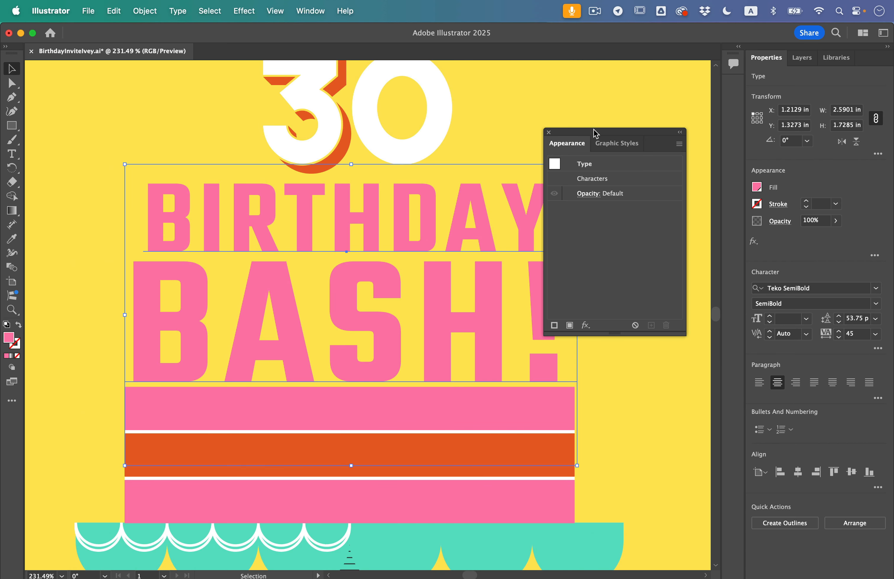
drag(596, 134, 634, 146)
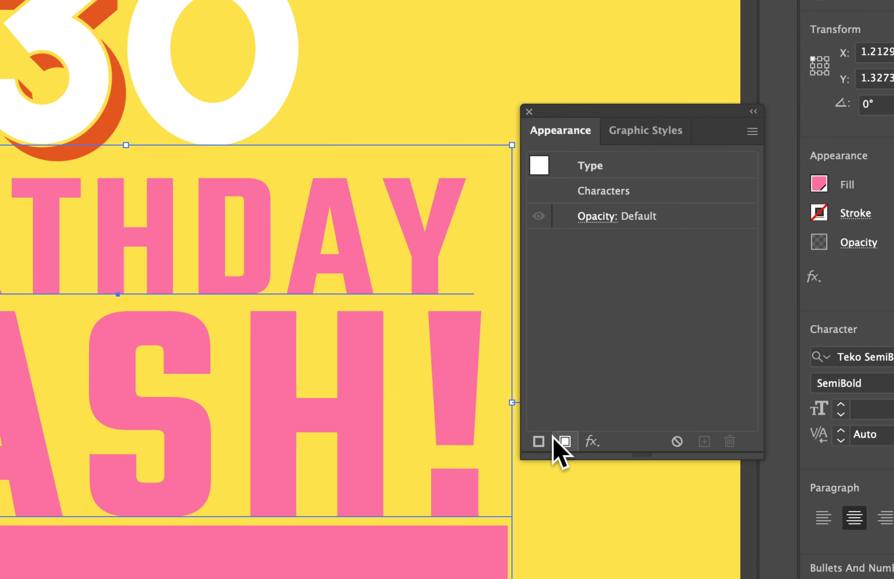
click(565, 442)
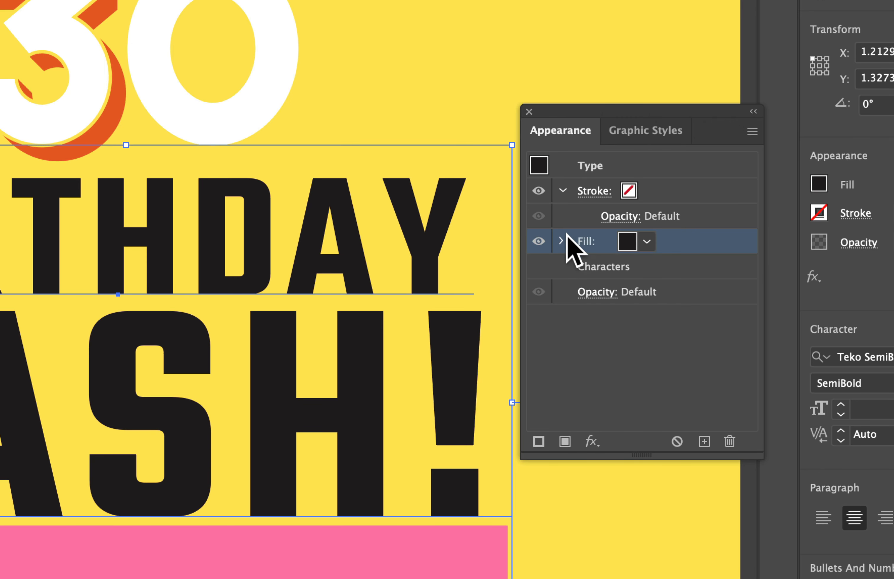
click(647, 242)
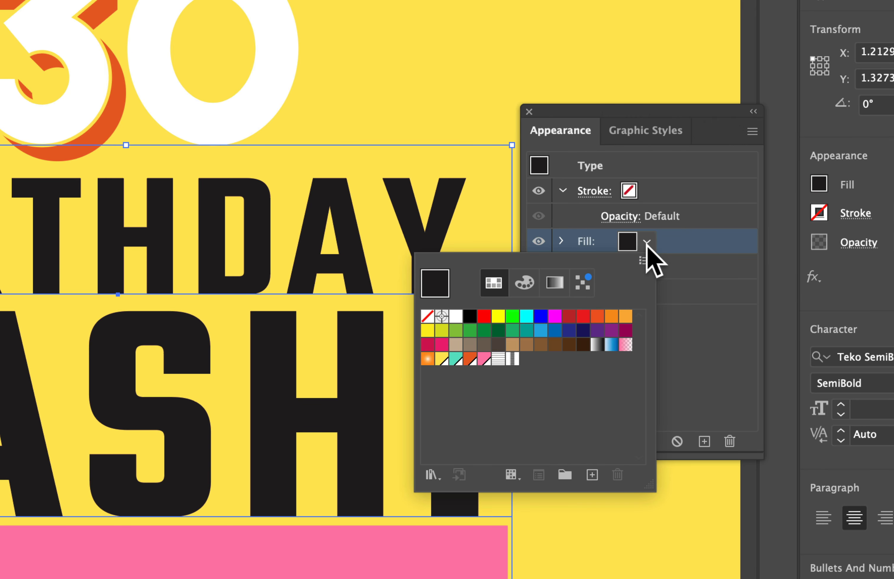
click(512, 359)
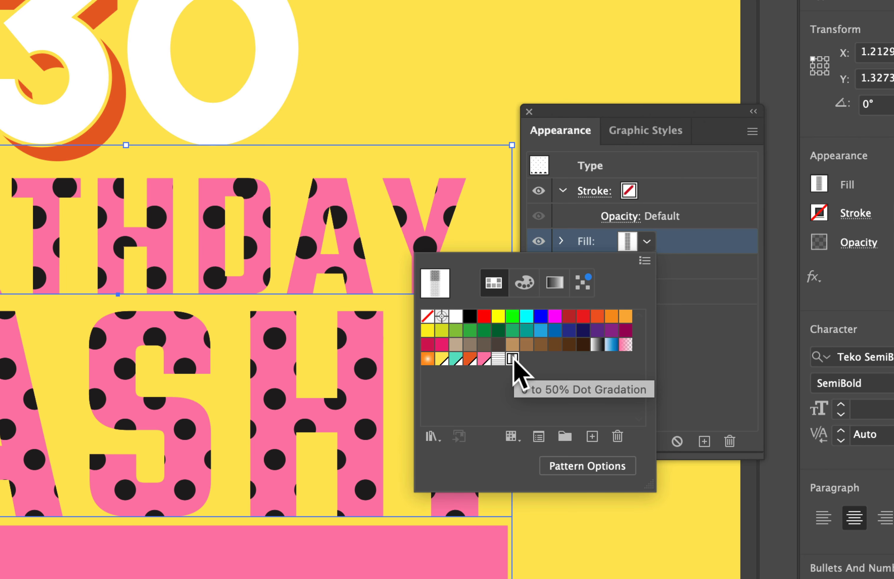
click(671, 320)
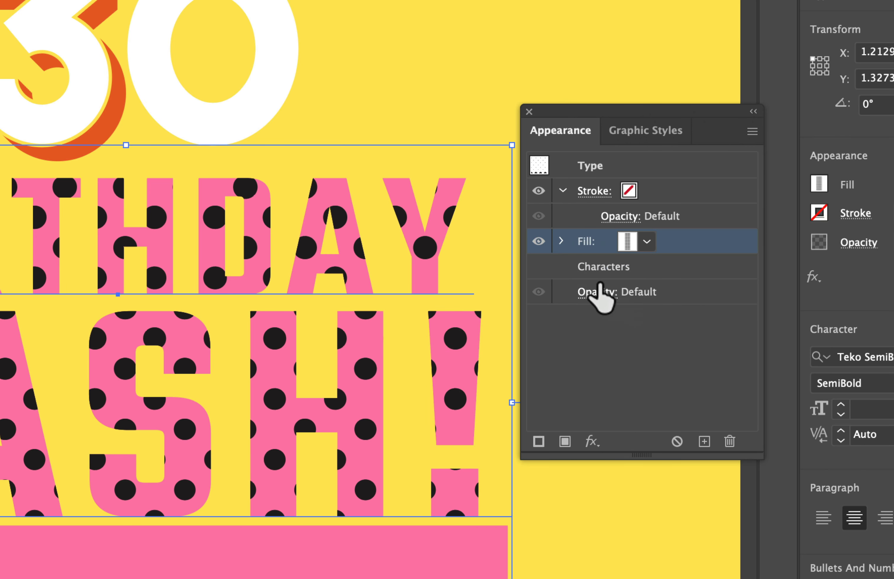
- Reduce the opacity of the BIRTHDAY BASH! text's dot-pattern fill to 40%
click(561, 241)
click(617, 267)
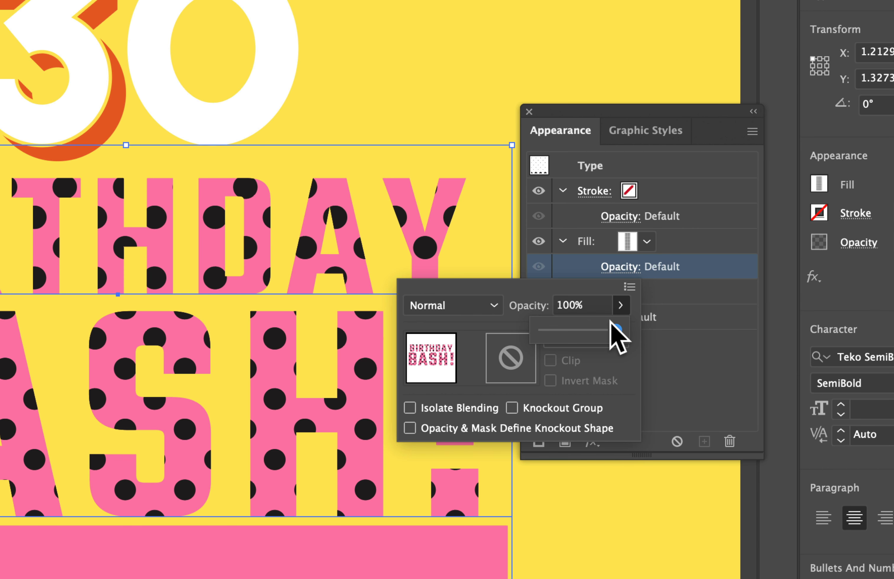
drag(616, 331, 567, 332)
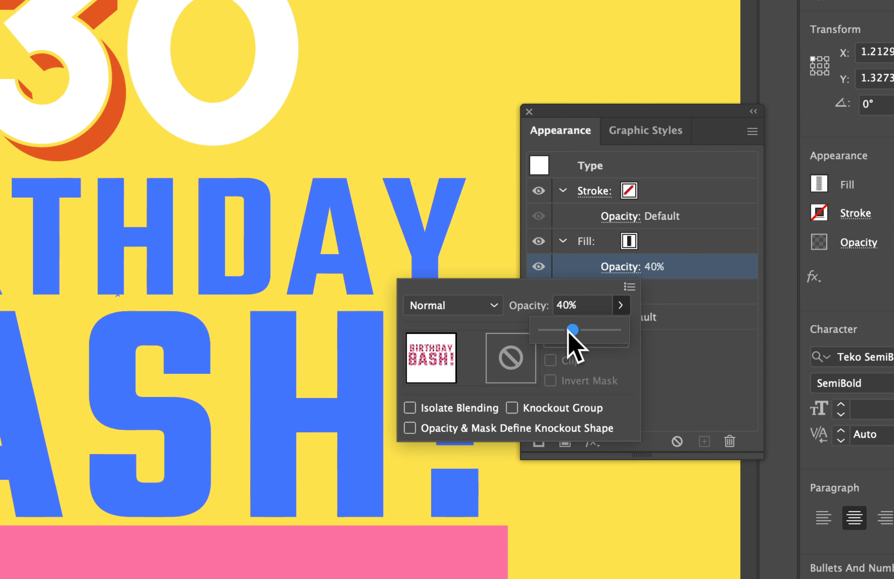
click(684, 379)
click(672, 355)
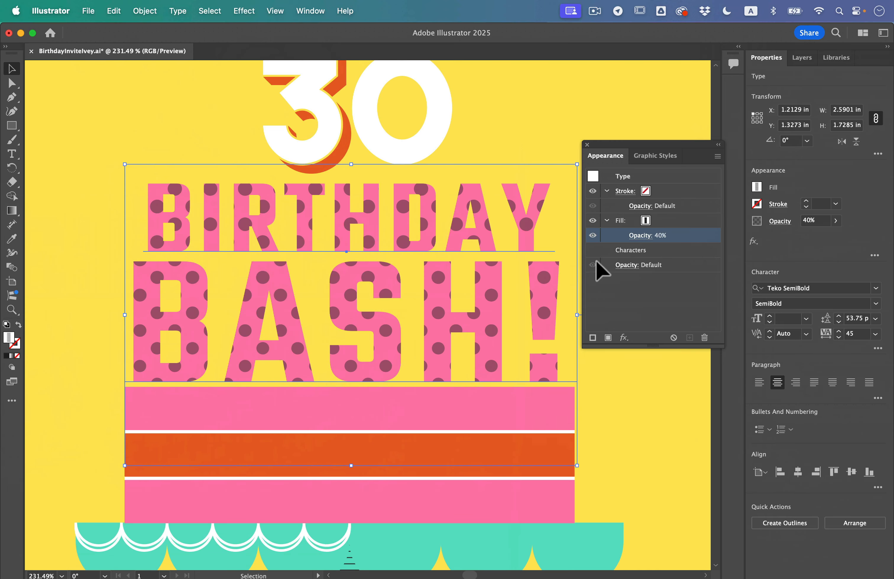
click(607, 236)
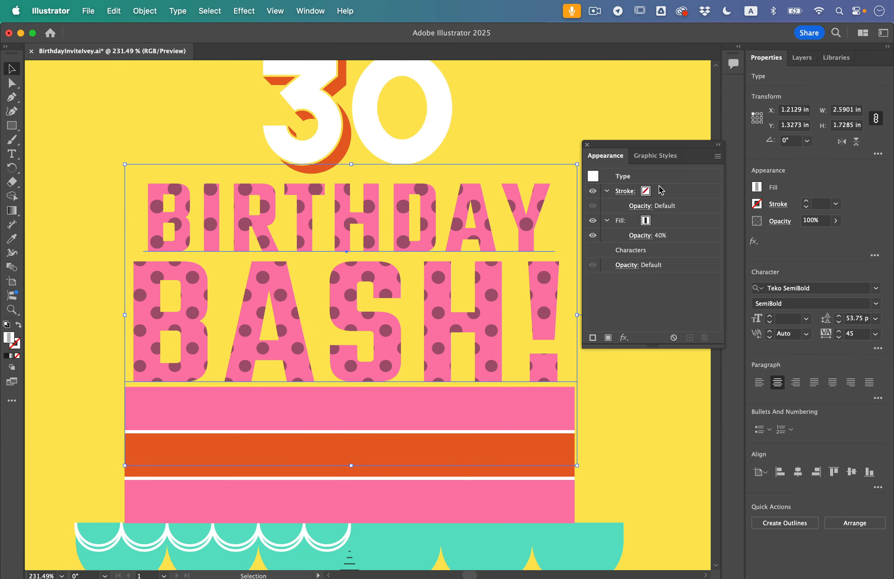
- Give the BIRTHDAY BASH! text a 1 pt stroke in the white swatch
click(648, 196)
click(656, 191)
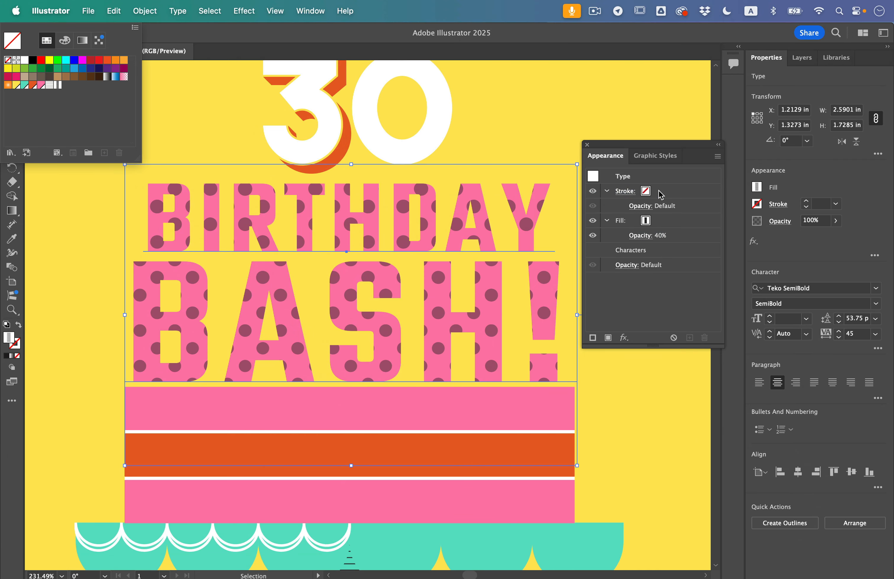
click(660, 193)
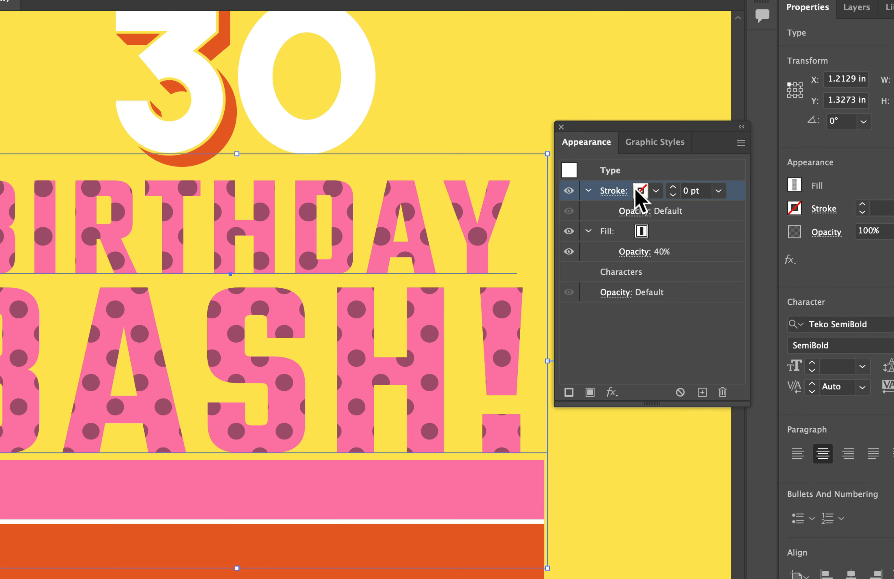
click(638, 190)
click(485, 249)
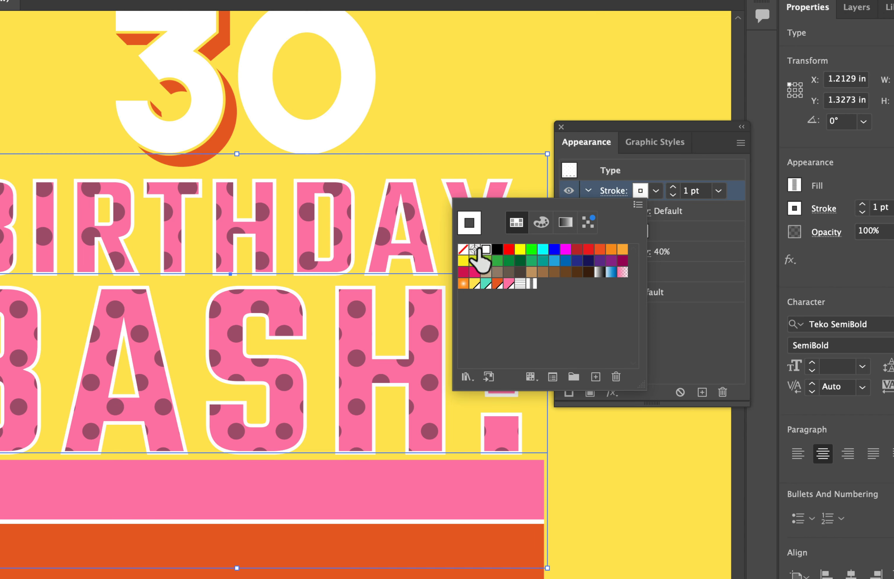
click(678, 173)
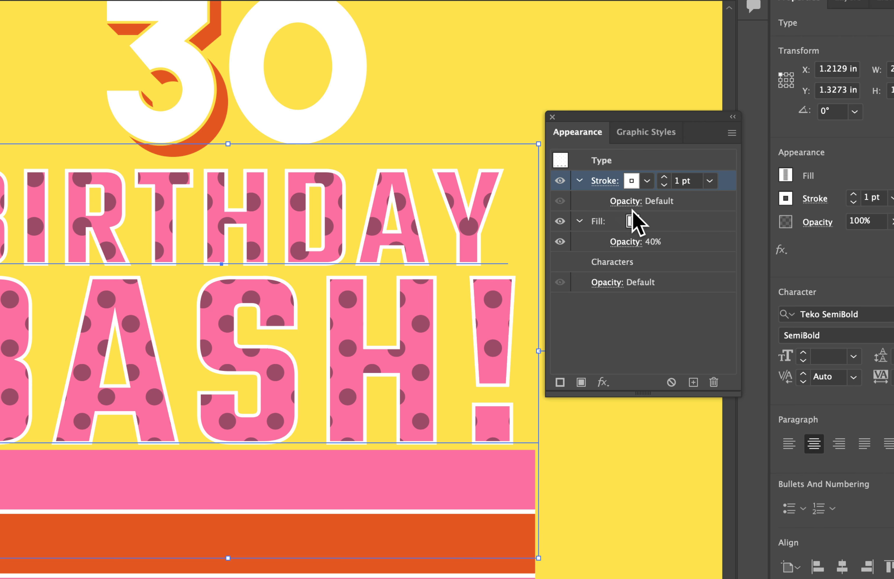
- Set the corner style of the BIRTHDAY BASH! text's stroke to Round Join
click(597, 177)
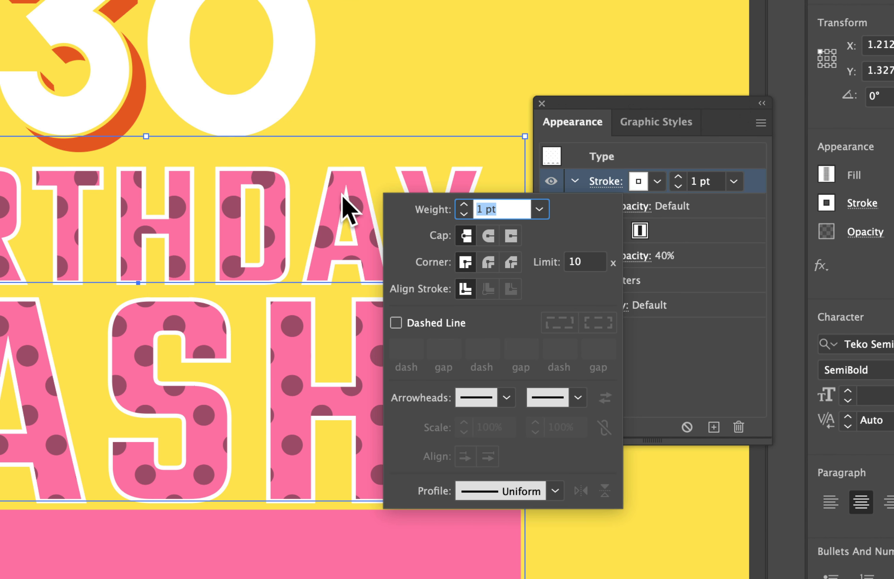
click(487, 260)
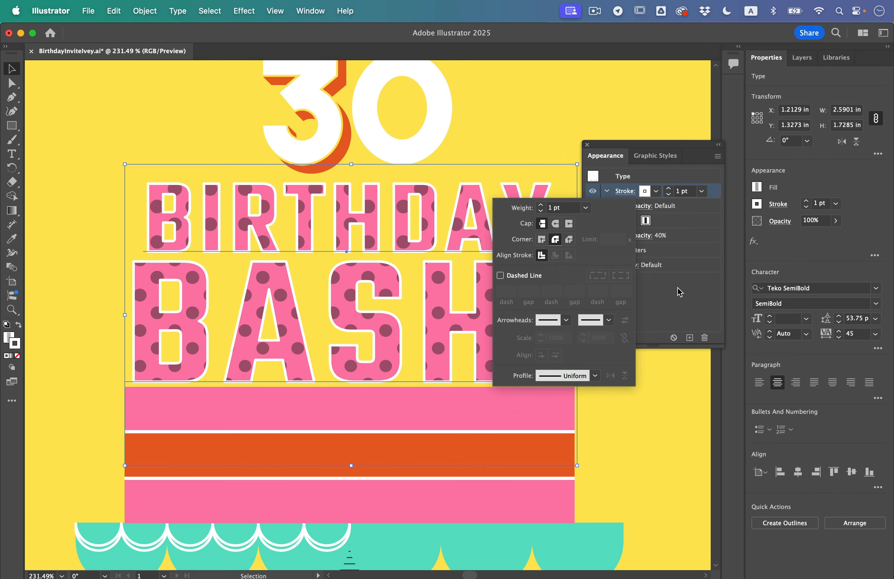
click(674, 301)
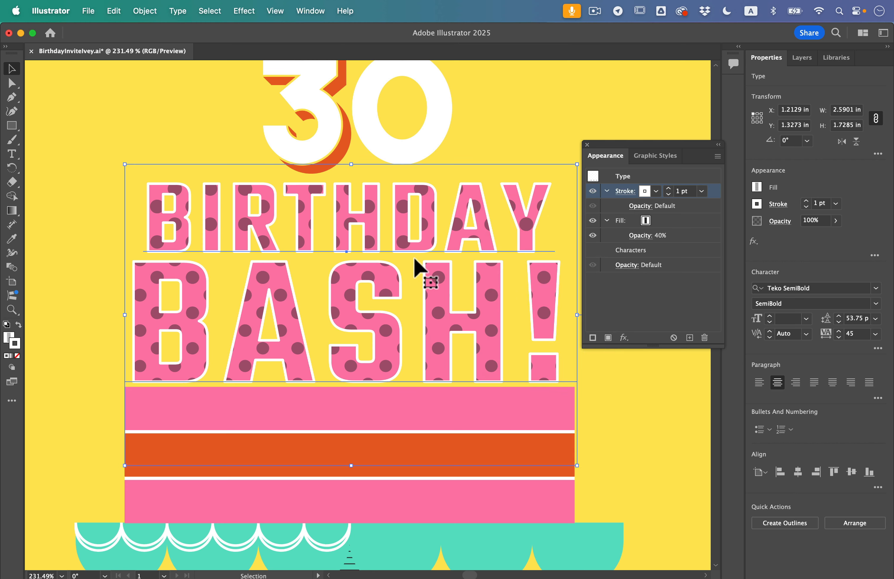
- Group the cake stand's teal scalloped top, white scallop lines, striped stem and purple oval base
scroll(395, 248, down, 10)
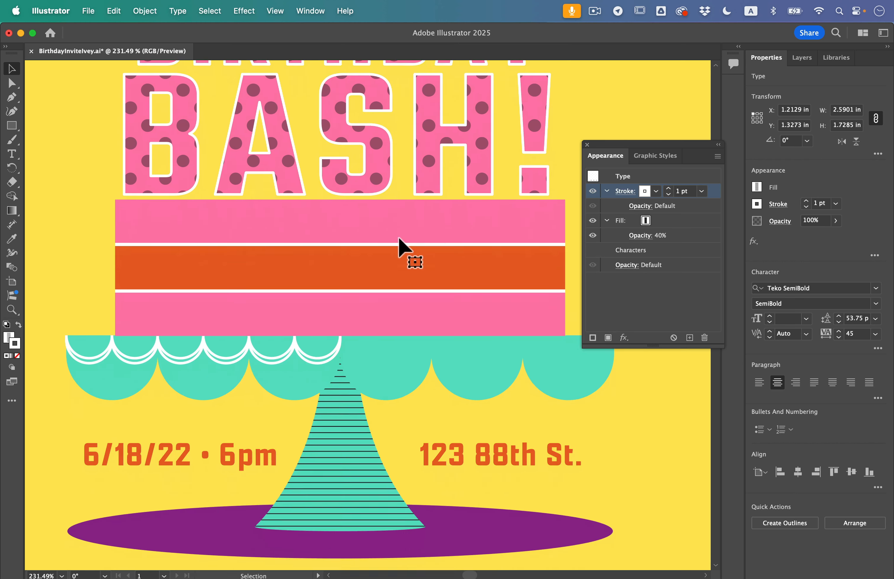
scroll(399, 239, down, 2)
scroll(399, 238, down, 4)
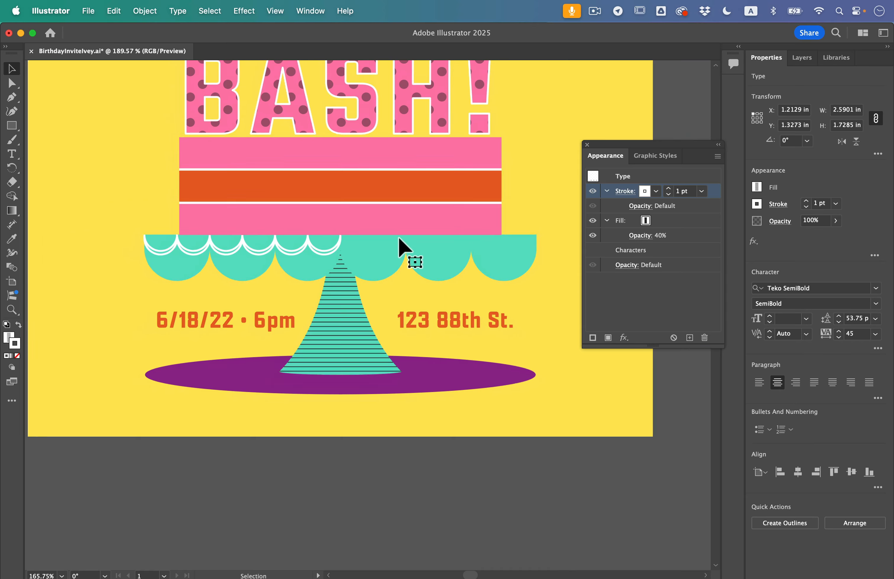
click(192, 262)
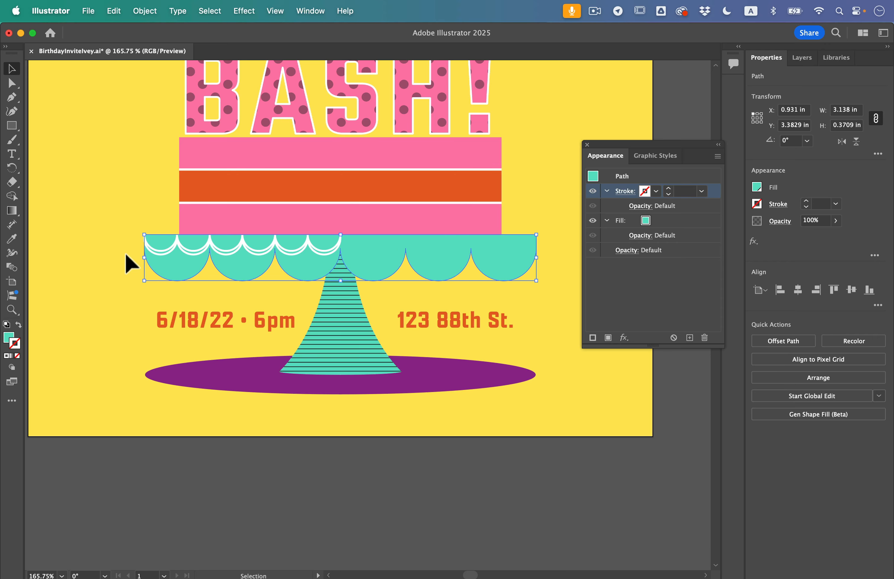
shift+click(355, 290)
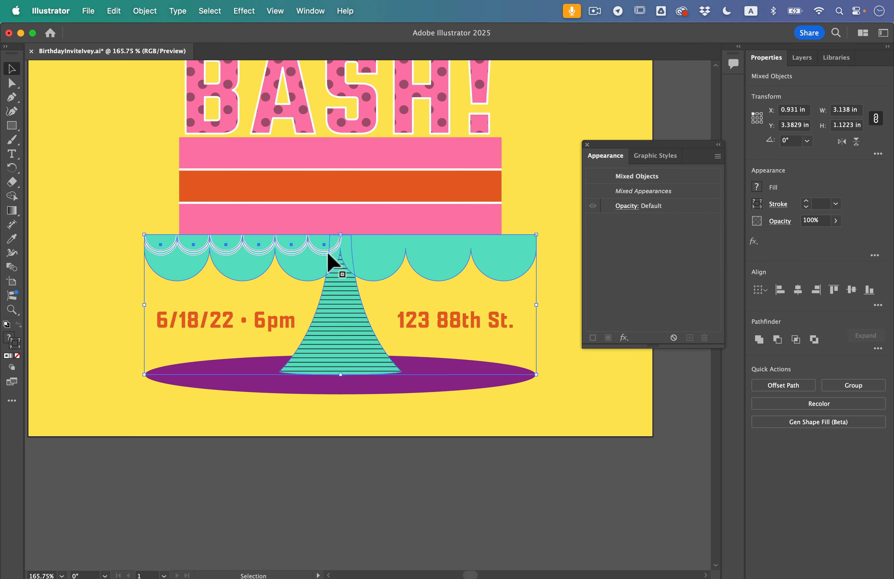
shift+click(386, 393)
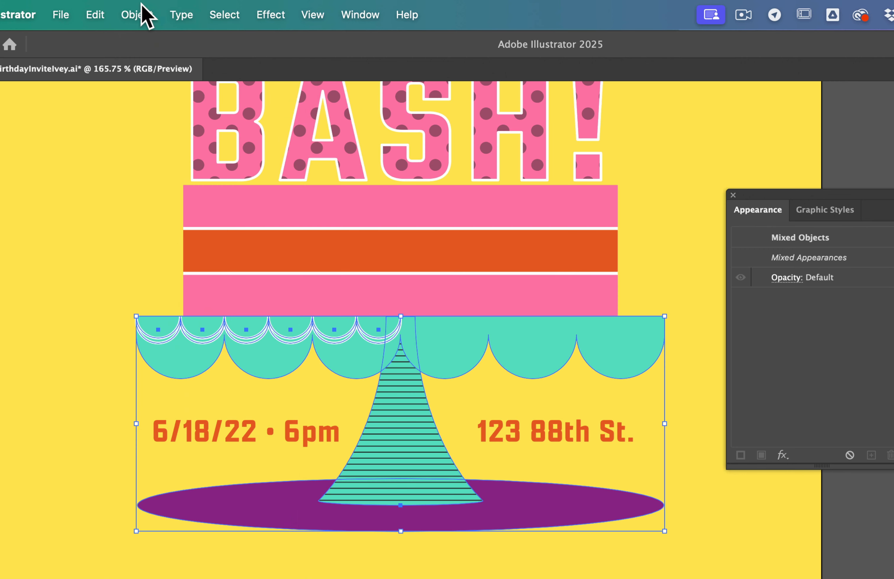
click(145, 11)
click(135, 122)
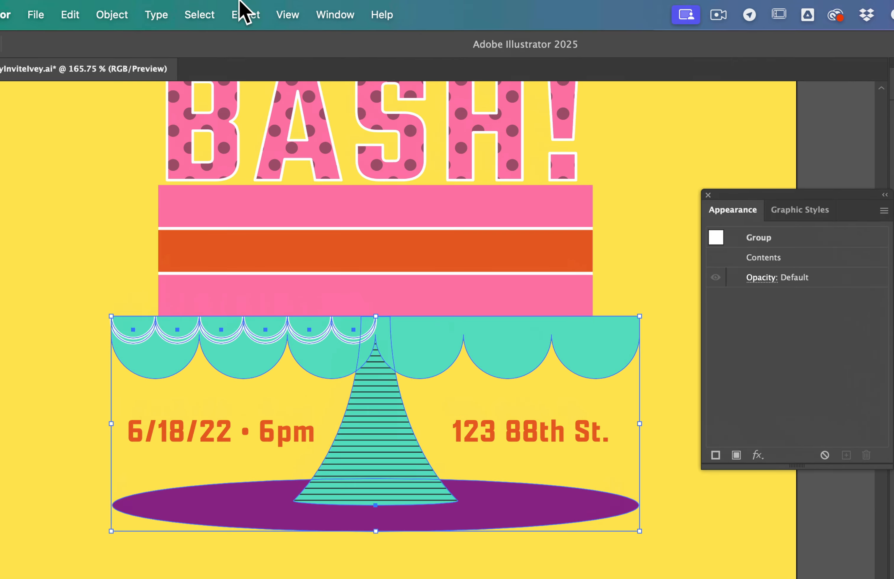
- Start a Drop Shadow effect on the cake stand group and move its settings dialog clear of the artwork
click(245, 11)
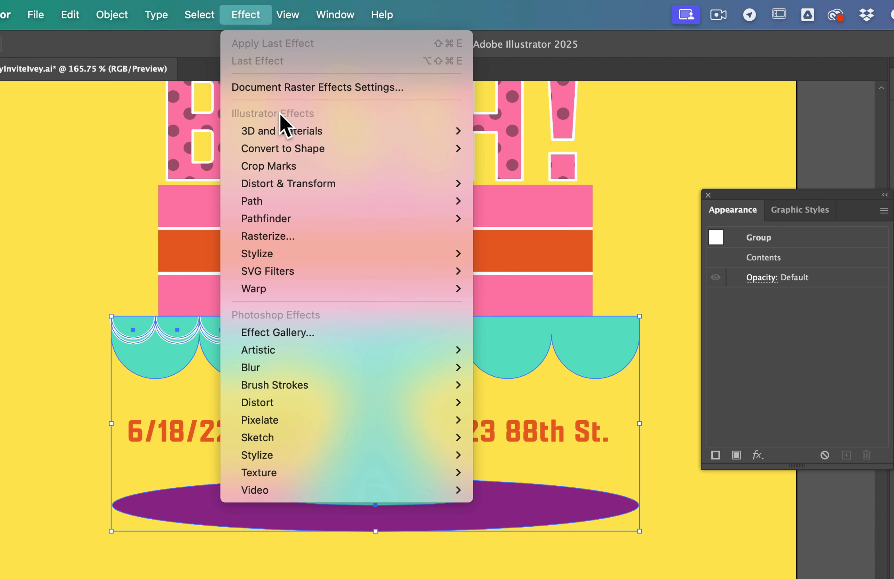
mouse_move(303, 345)
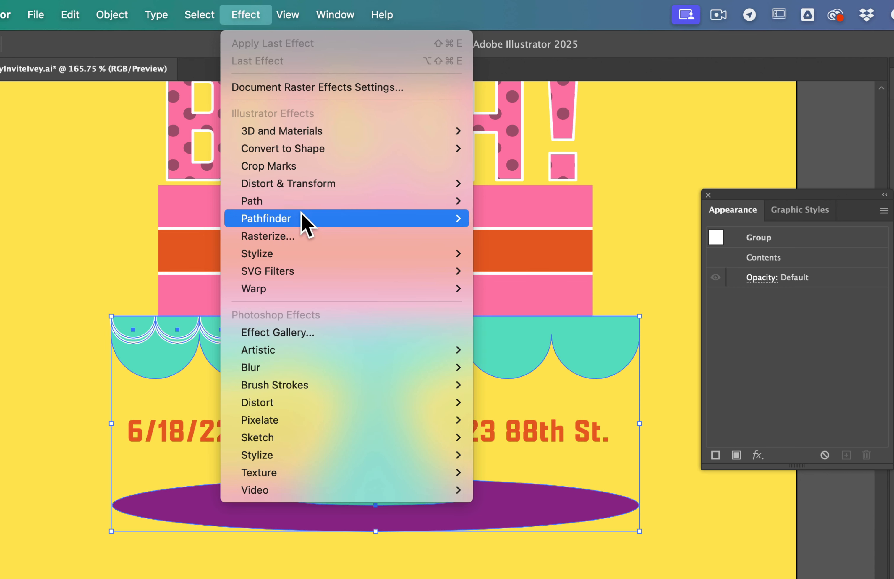
mouse_move(302, 223)
mouse_move(312, 258)
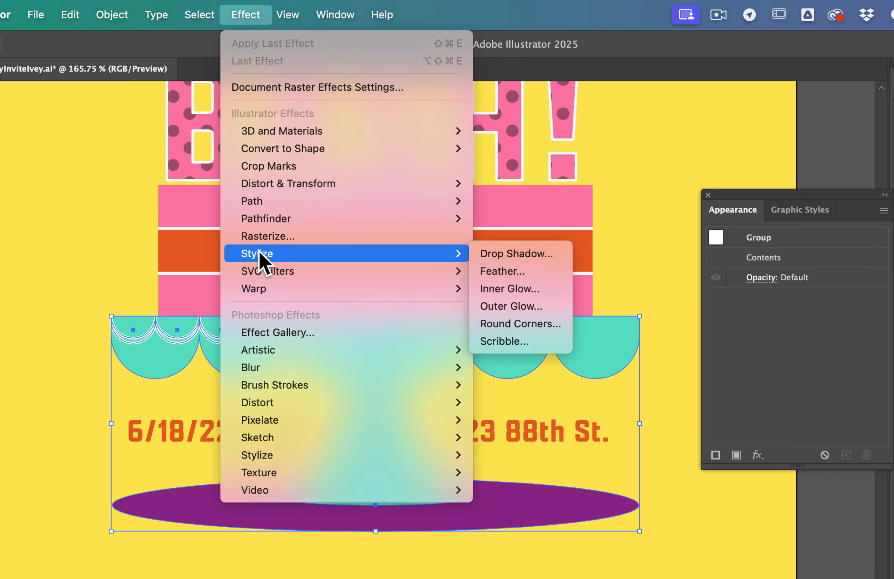
click(542, 259)
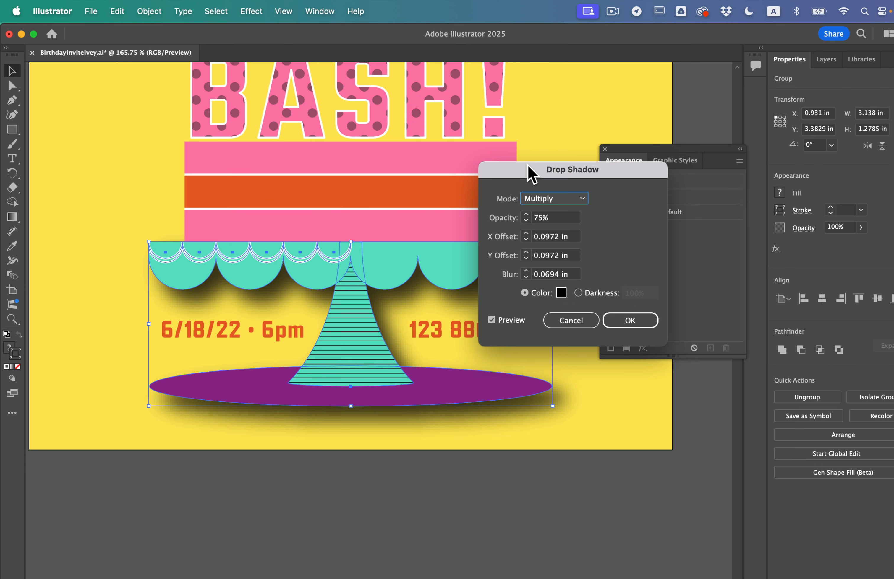
drag(530, 173, 586, 242)
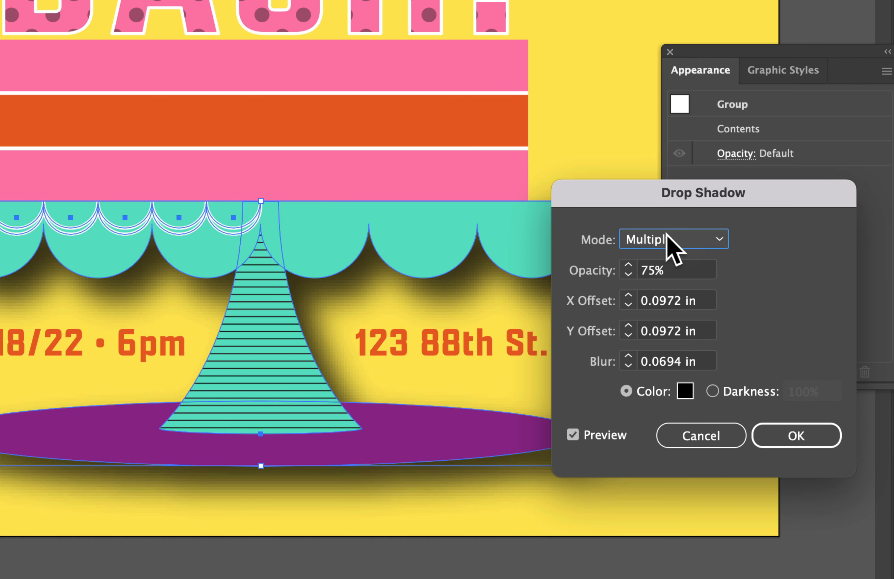
- Set the cake stand's drop shadow to 20% opacity, 0 in X offset, 0.03 in Y offset and 0.03 in blur, and apply it
click(677, 272)
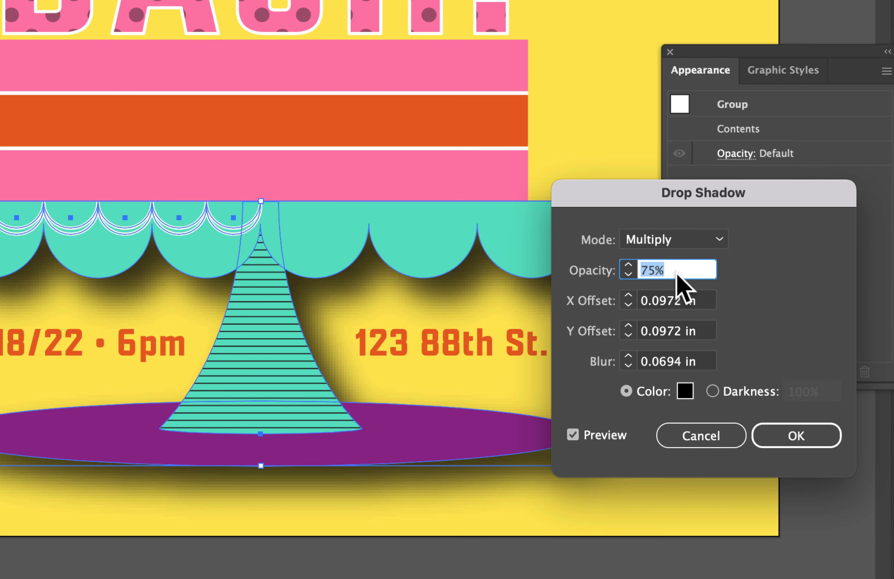
text(20)
click(676, 303)
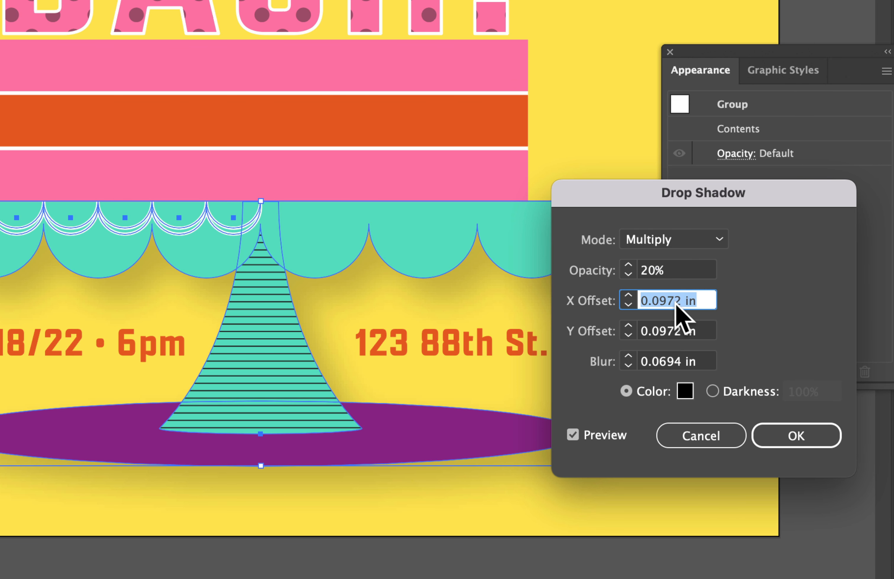
text(0)
click(680, 332)
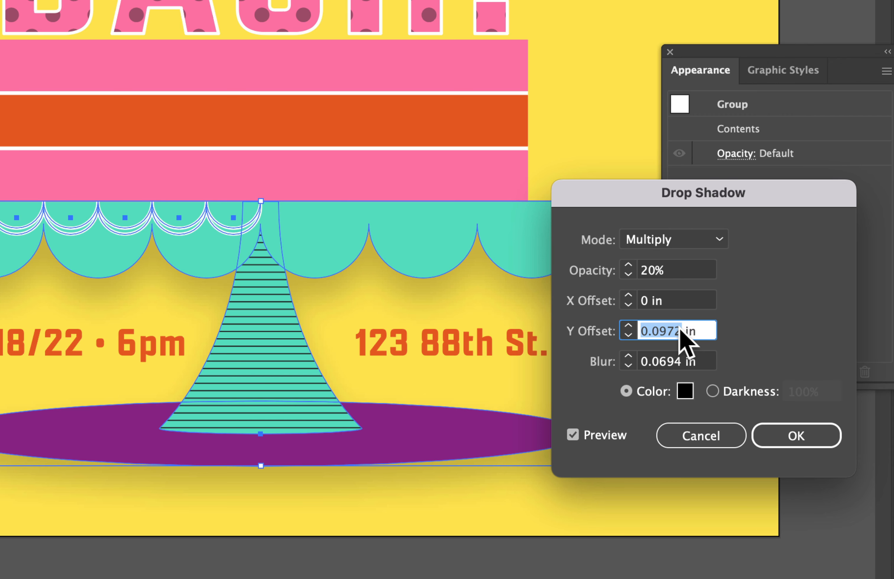
text(0.03)
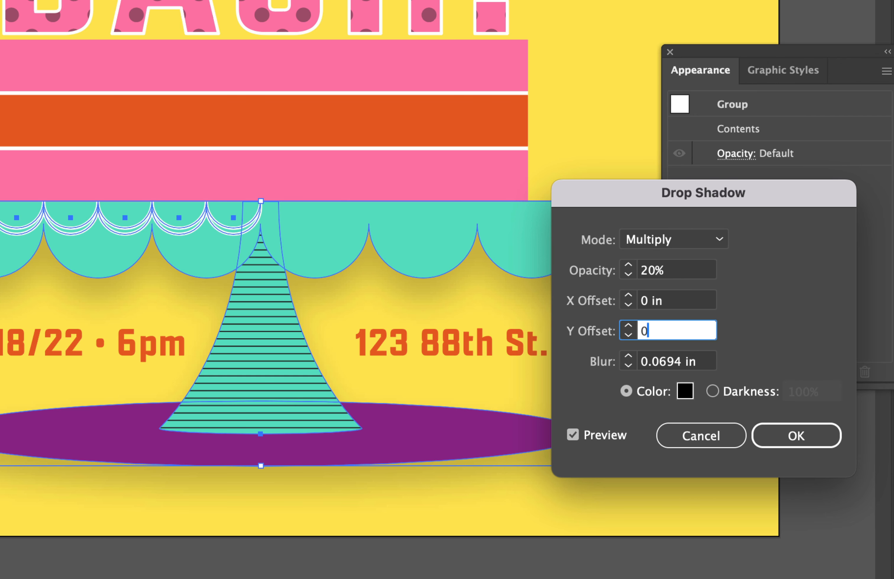
click(695, 363)
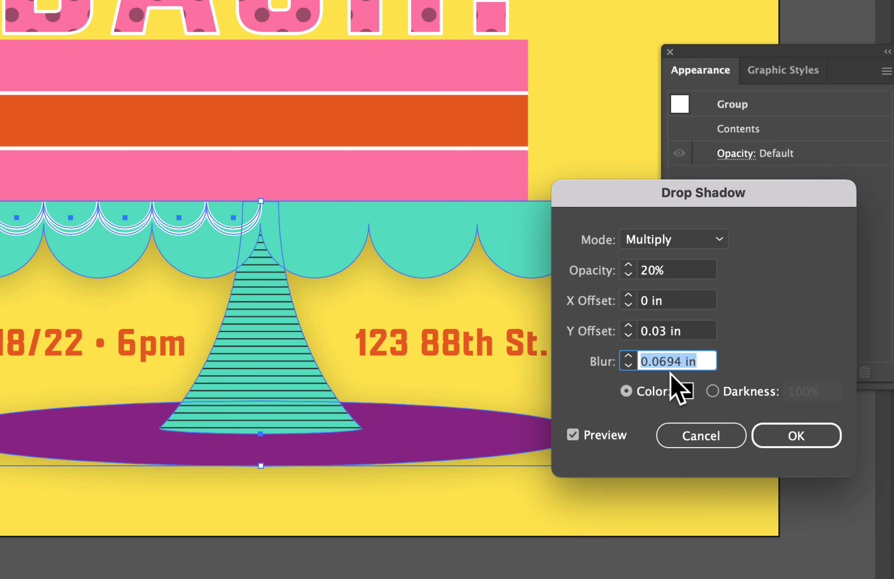
text(0.0)
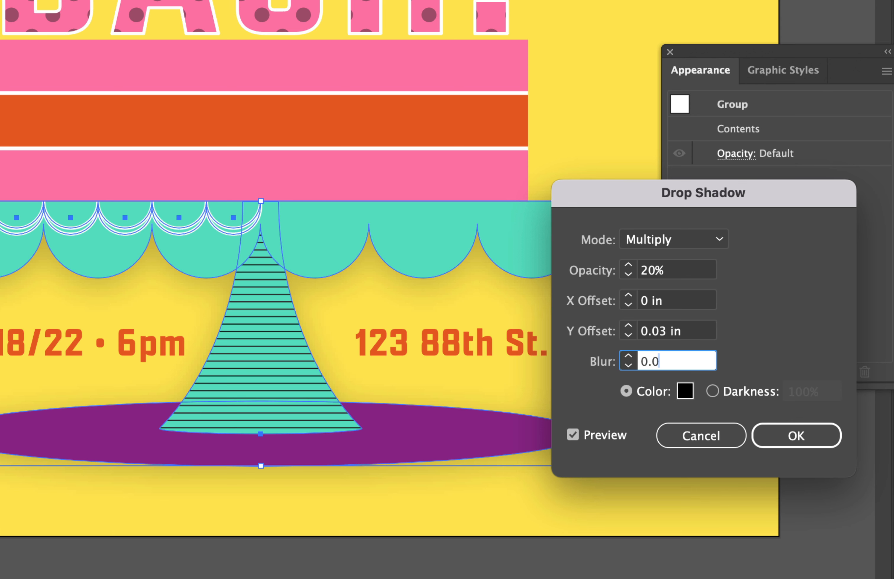
text(3)
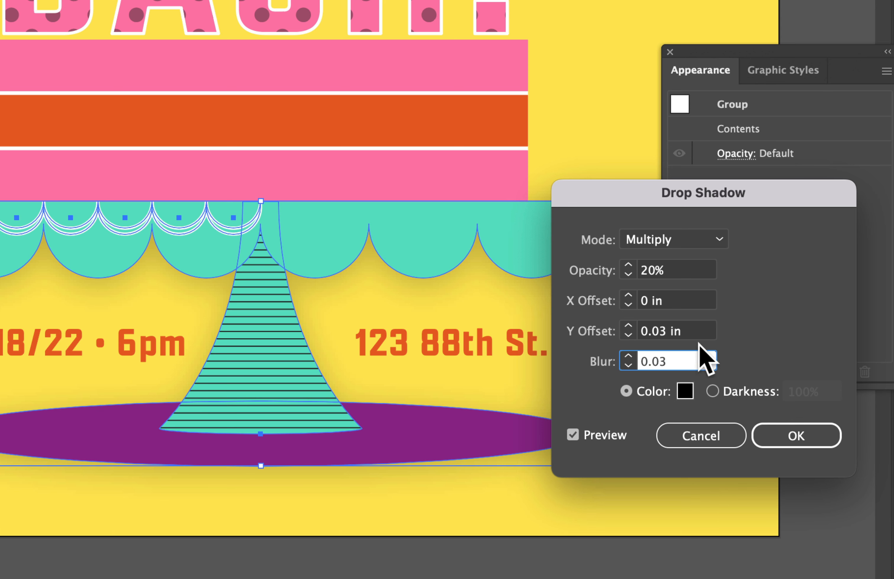
click(699, 336)
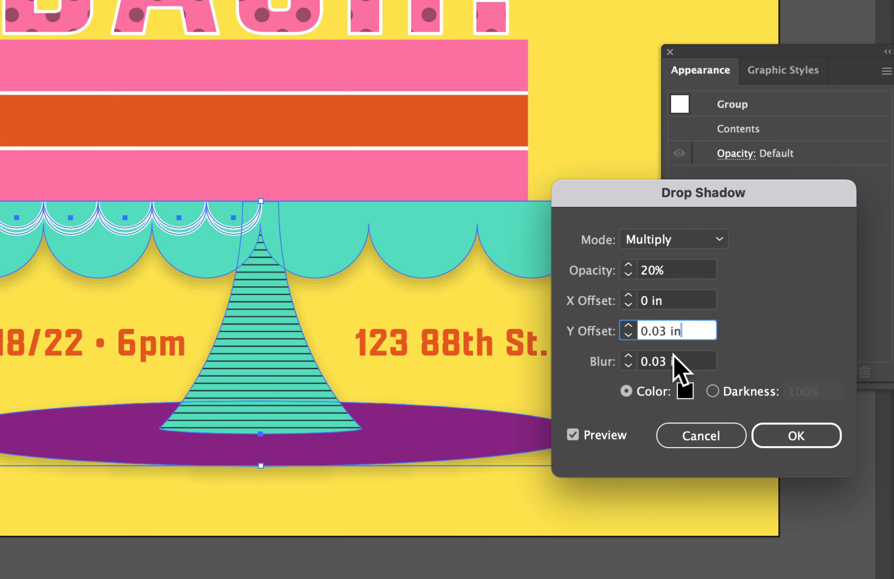
click(793, 440)
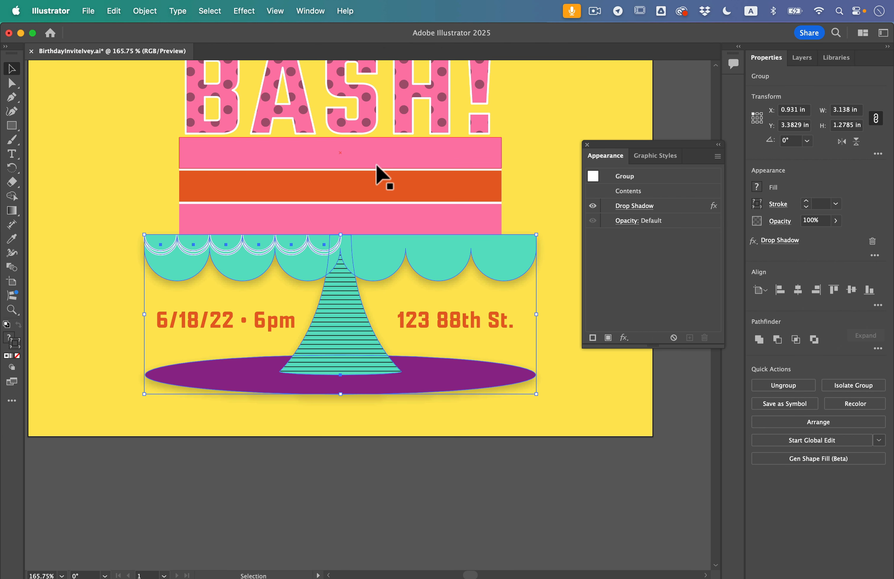
- Apply the last-used Drop Shadow effect to the BIRTHDAY BASH! text
scroll(378, 175, up, 5)
scroll(377, 165, up, 3)
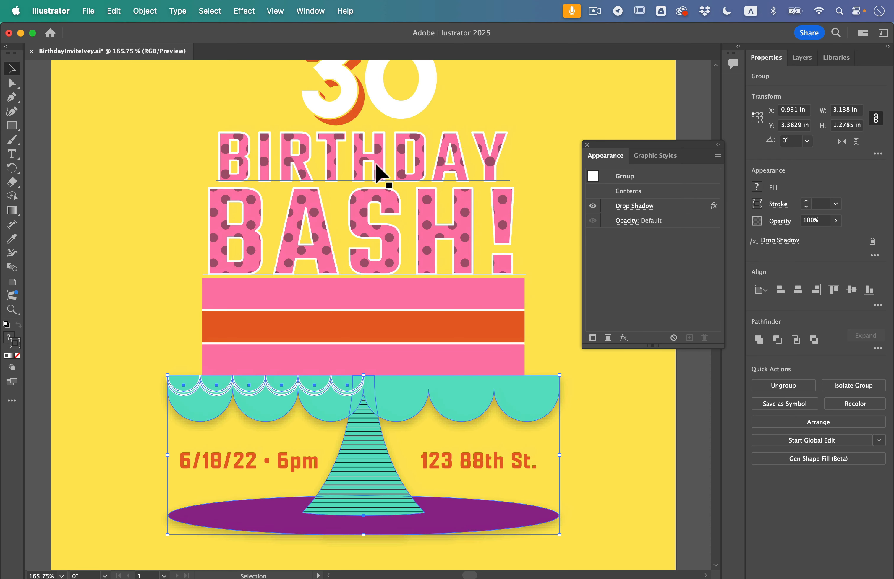
scroll(370, 149, up, 4)
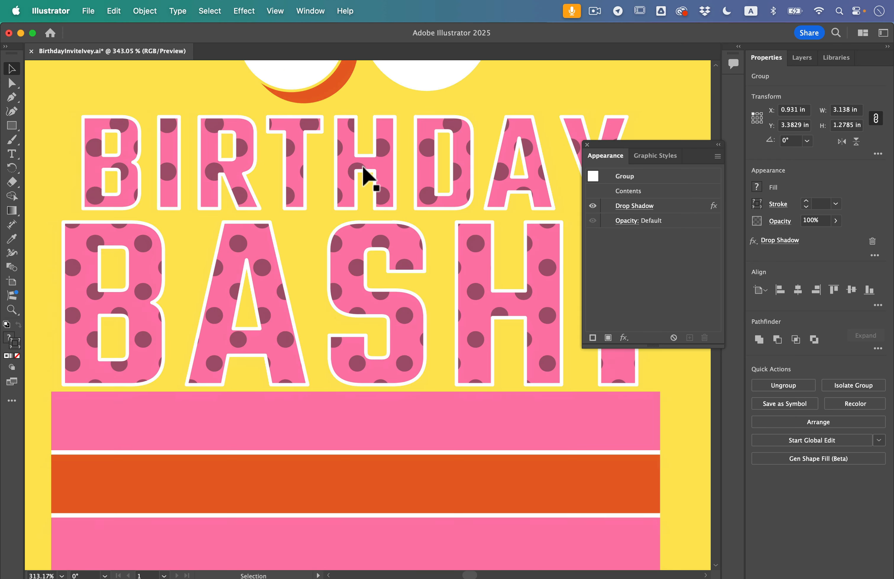
click(352, 192)
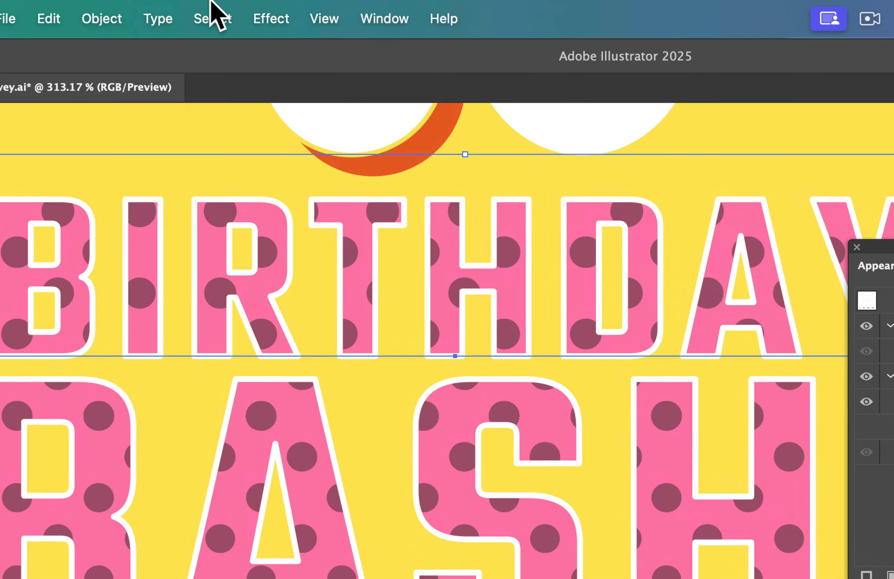
click(250, 9)
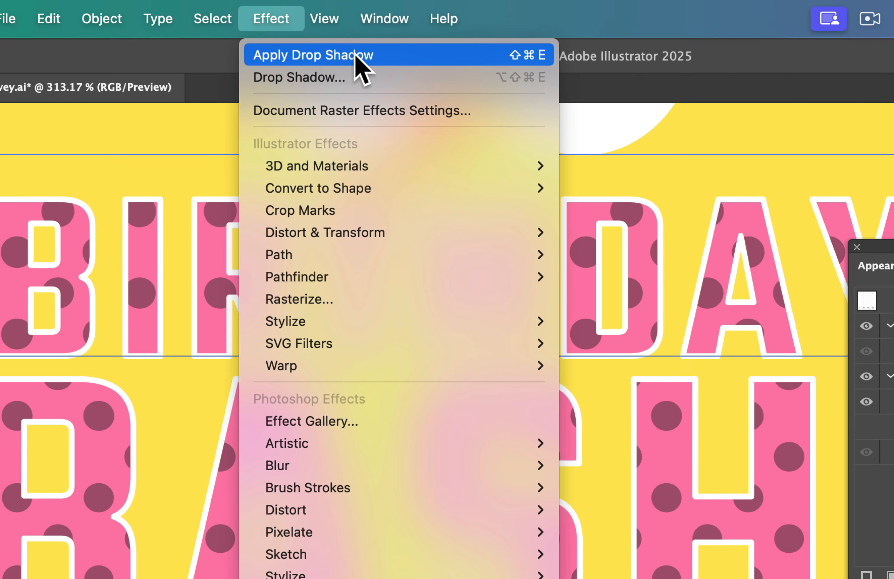
click(405, 55)
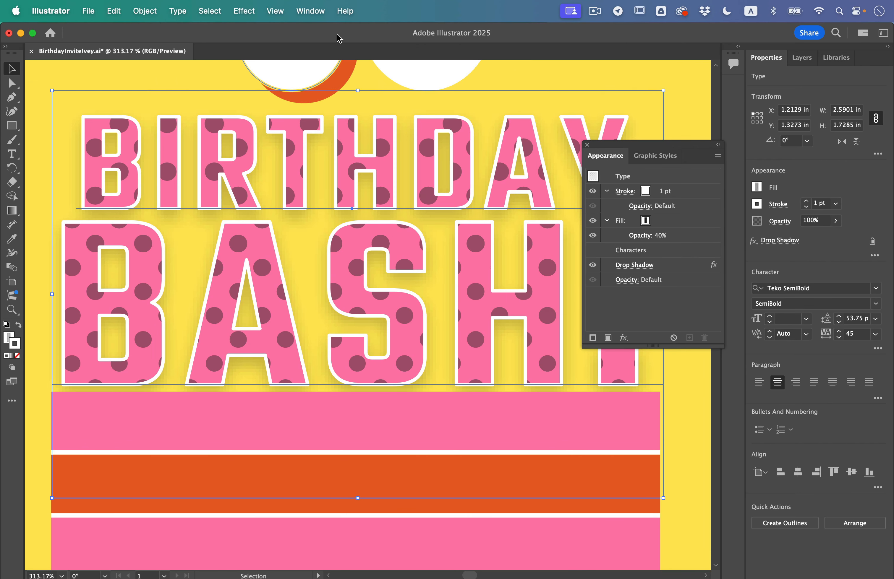
- Open the BIRTHDAY BASH! text's drop shadow for editing and set its opacity to 40%
click(247, 9)
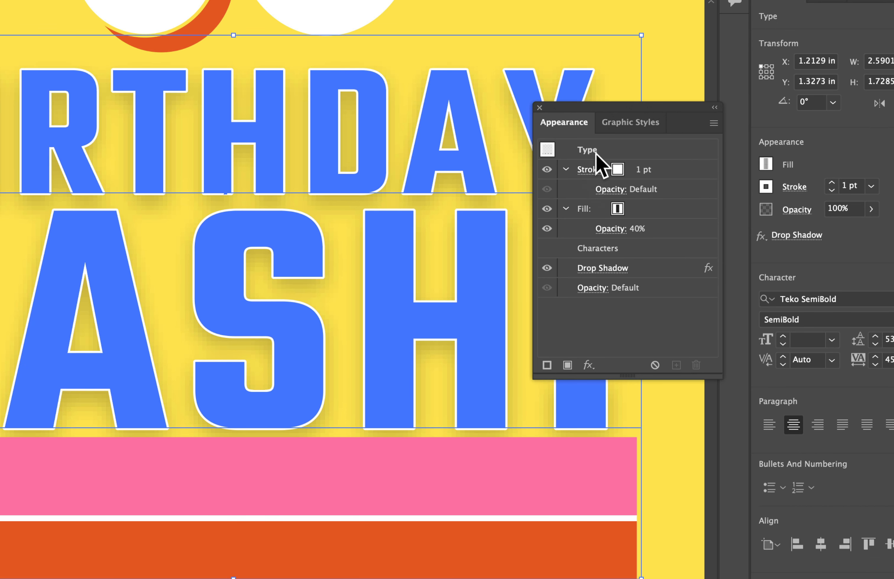
click(603, 269)
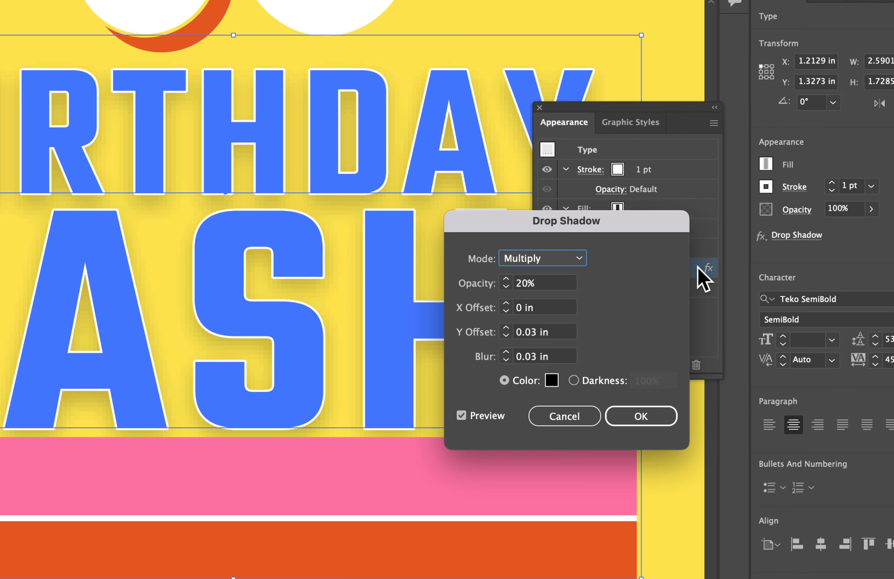
click(561, 284)
double_click(556, 284)
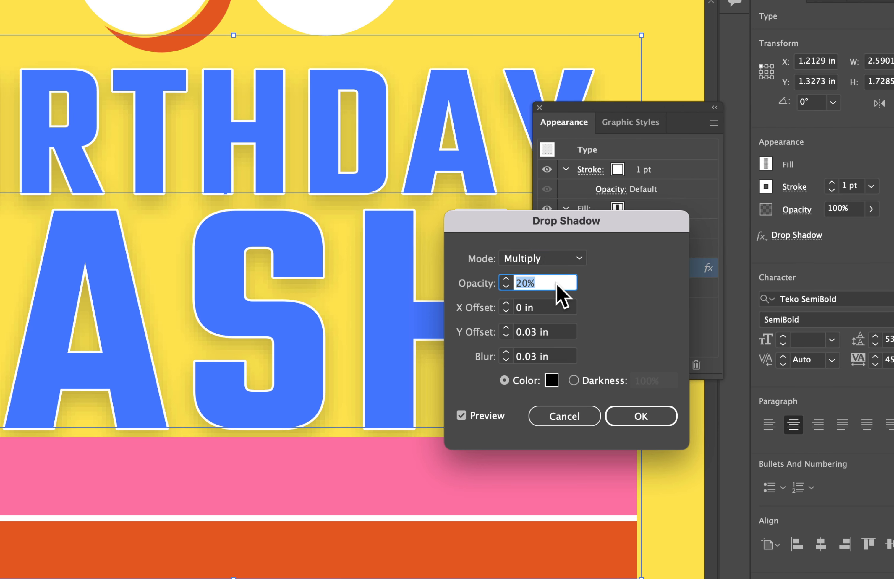
text(40)
- Set both the X and Y offsets of the text's drop shadow to 0.01 in
double_click(534, 332)
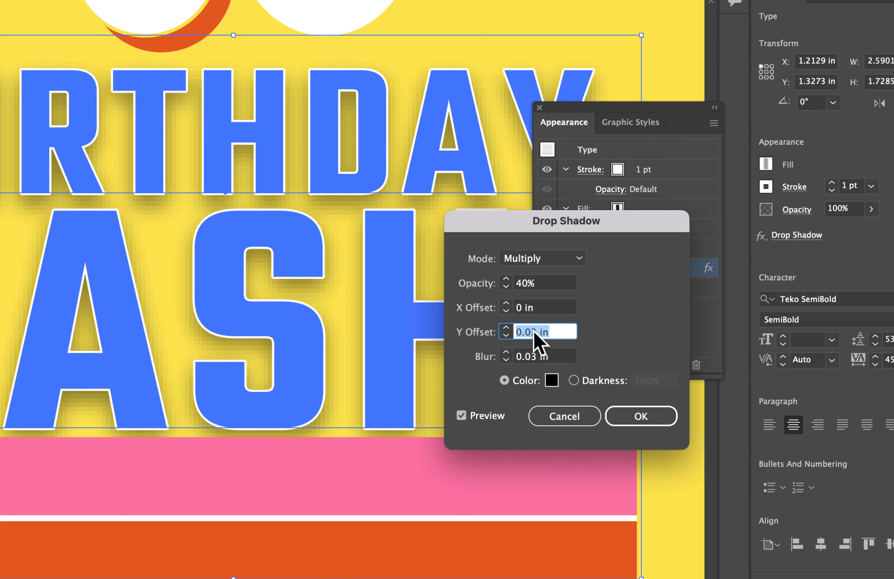
text(0.01)
double_click(542, 306)
text(0.1)
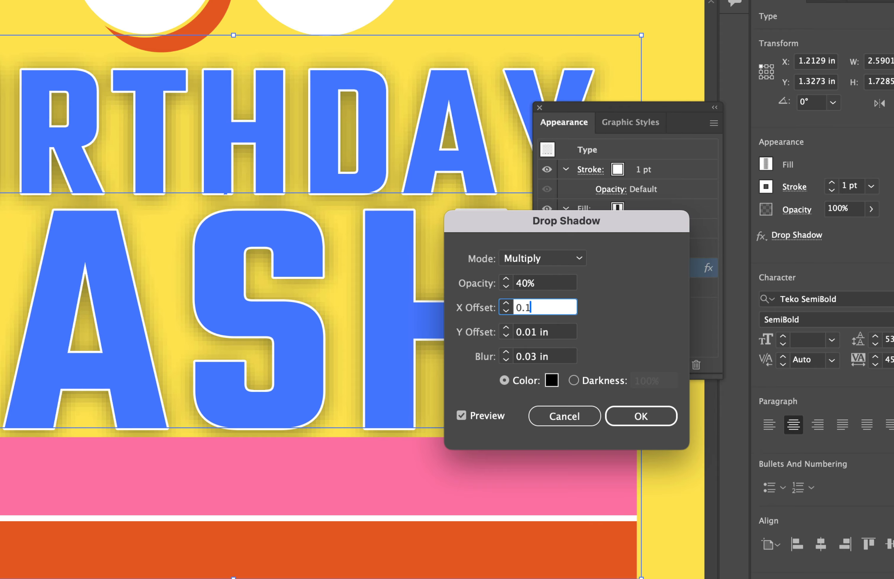
key(BackSpace)
text(01)
- Set the text's drop shadow blur to 0.02 in, accept the settings and deselect the text
double_click(560, 355)
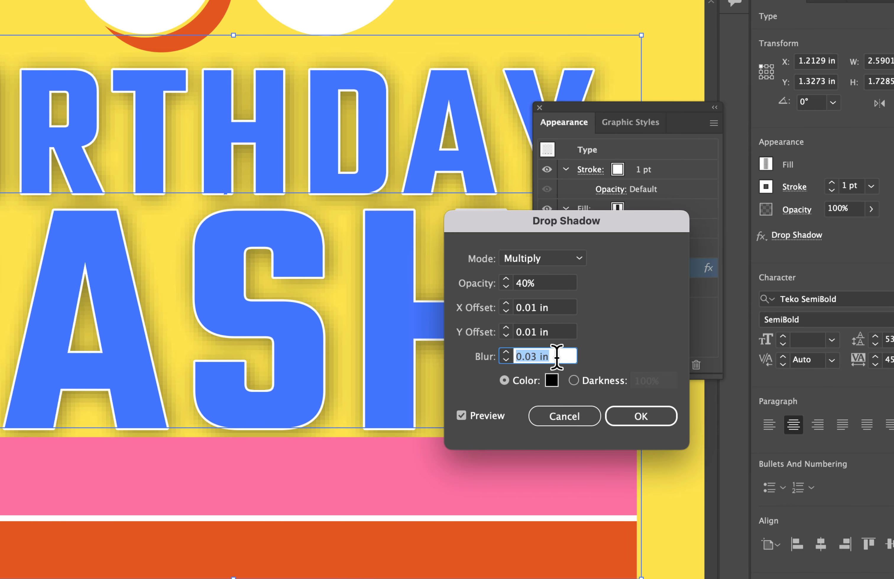
text(0)
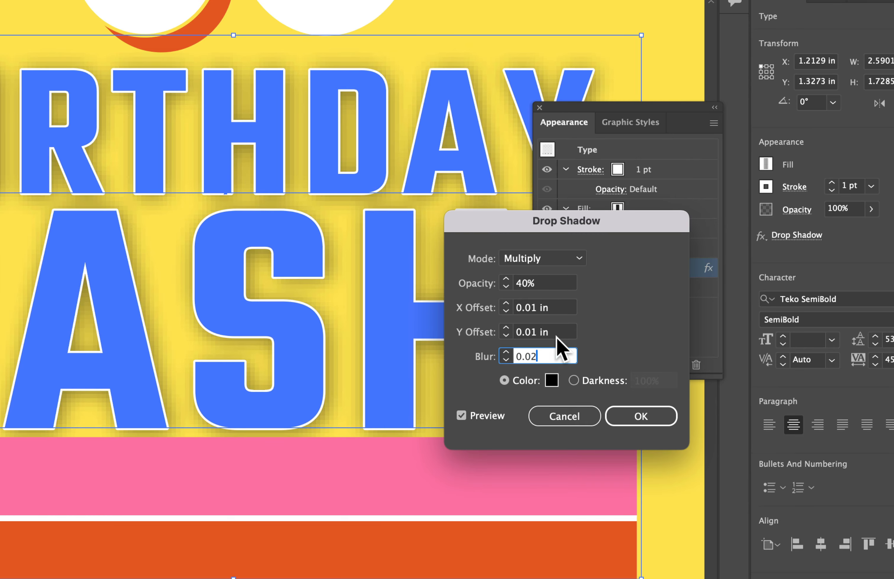
text(.02)
click(560, 331)
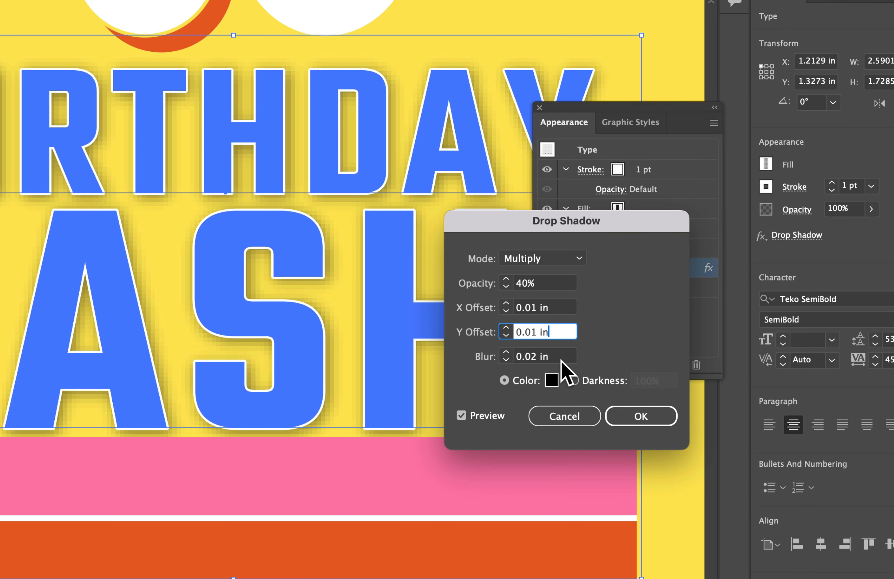
click(655, 421)
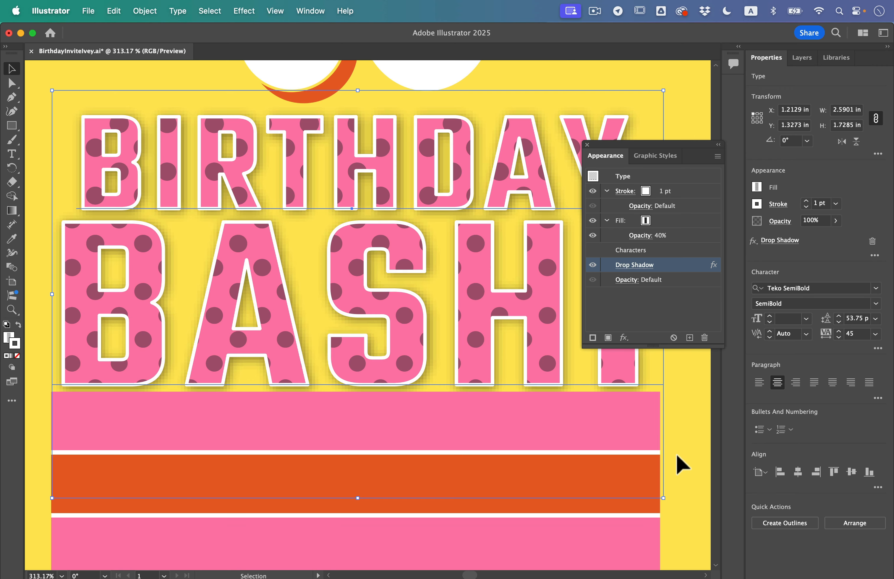
click(681, 465)
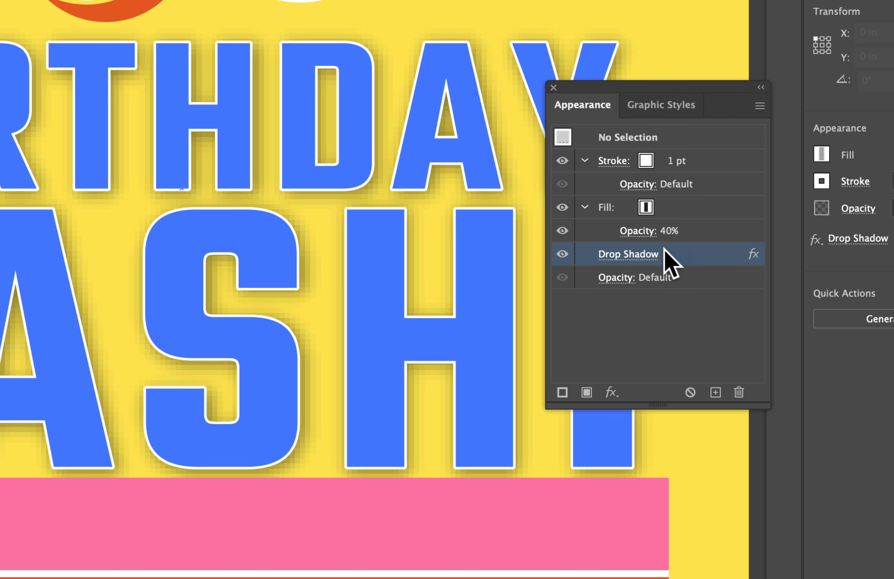
mouse_move(664, 252)
mouse_down()
mouse_move(652, 255)
mouse_move(667, 253)
mouse_move(645, 199)
mouse_move(648, 174)
mouse_up()
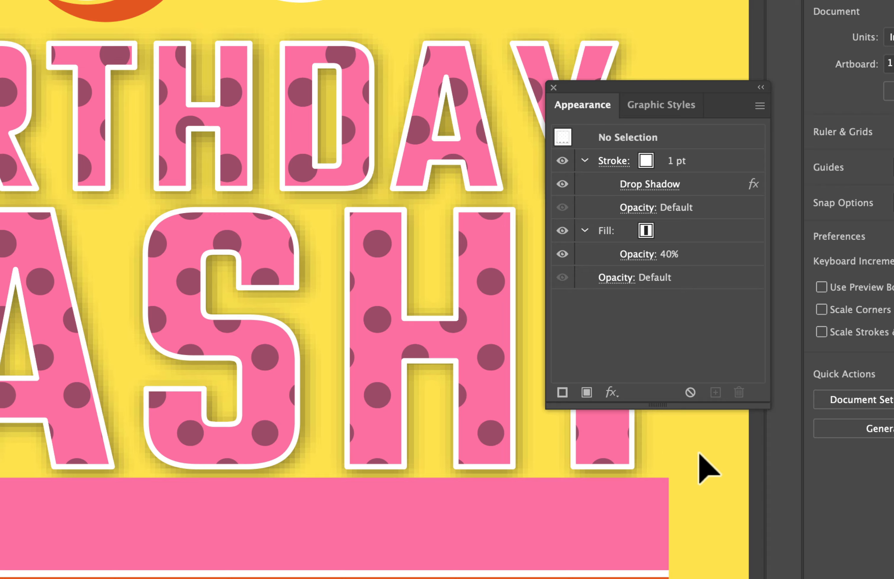
click(708, 184)
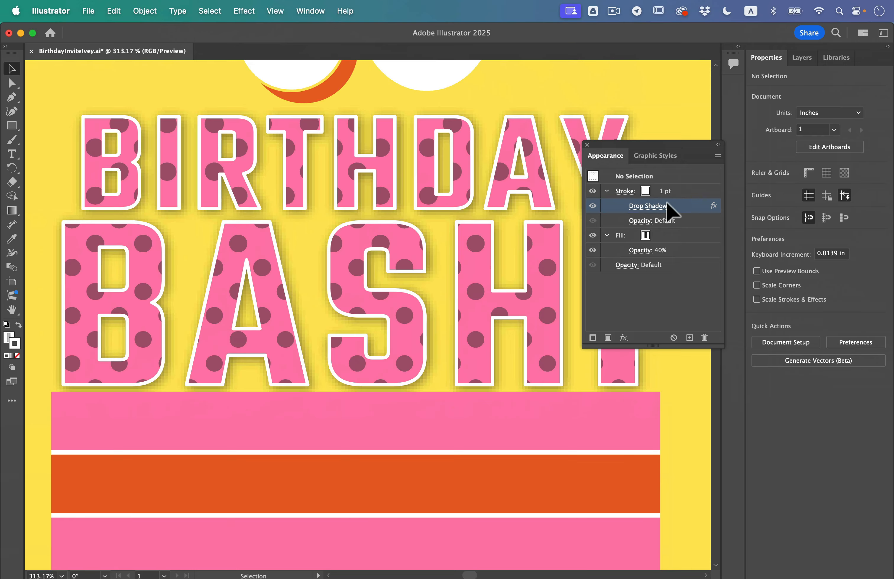
key(super+z)
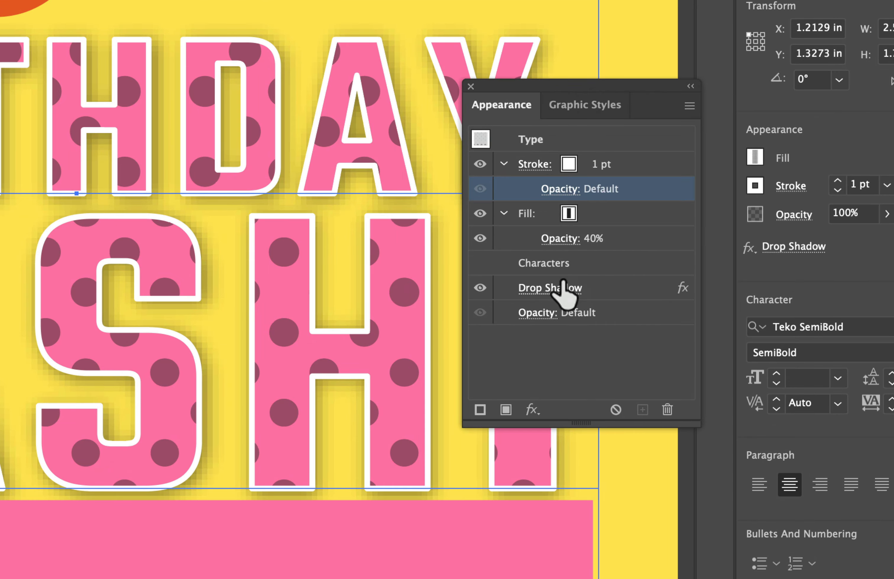
- Move the Drop Shadow effect from the whole BIRTHDAY BASH! text onto its 1 pt white stroke, and deselect the text
click(602, 292)
mouse_move(602, 292)
mouse_down()
mouse_move(600, 196)
mouse_move(580, 159)
mouse_move(543, 168)
mouse_up()
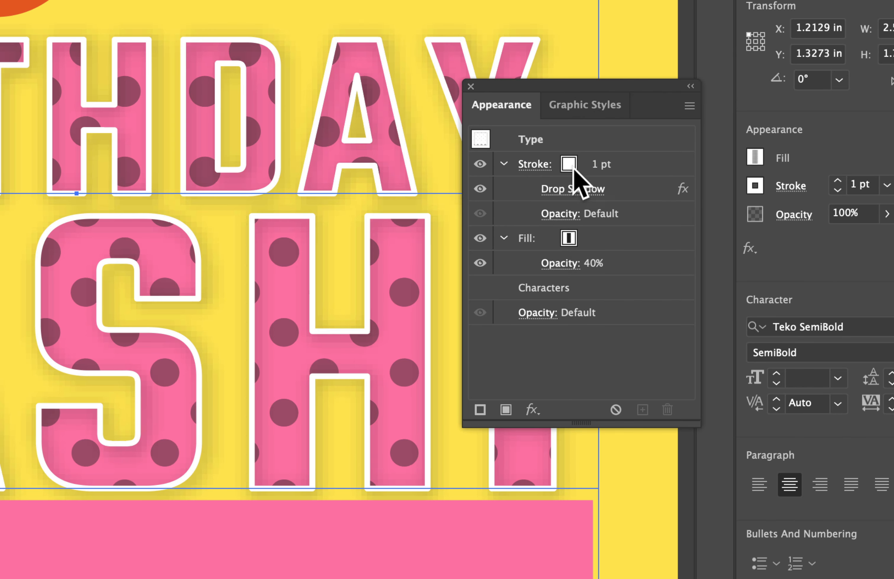
click(632, 164)
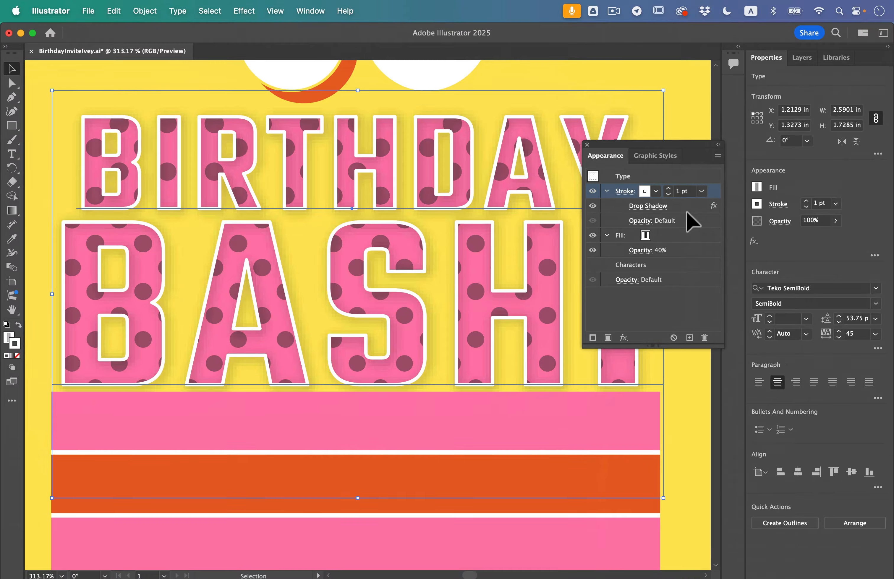
click(690, 444)
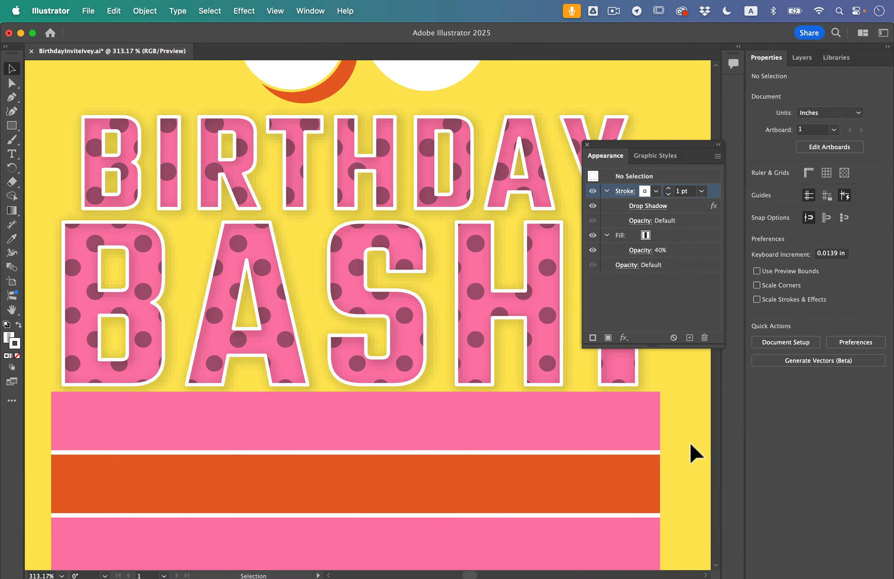
- Target the whole BIRTHDAY BASH! text object instead of its stroke and add an Arc Upper warp effect to it
click(349, 285)
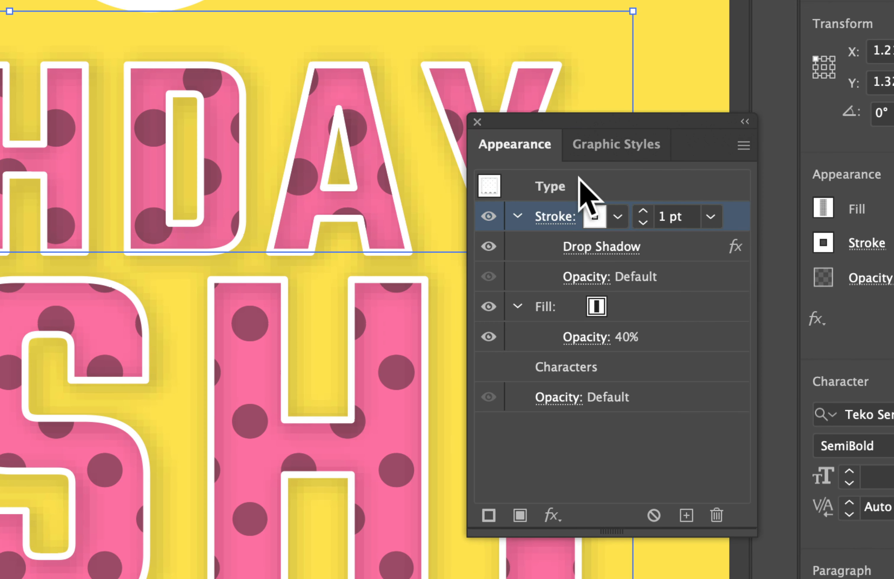
click(588, 180)
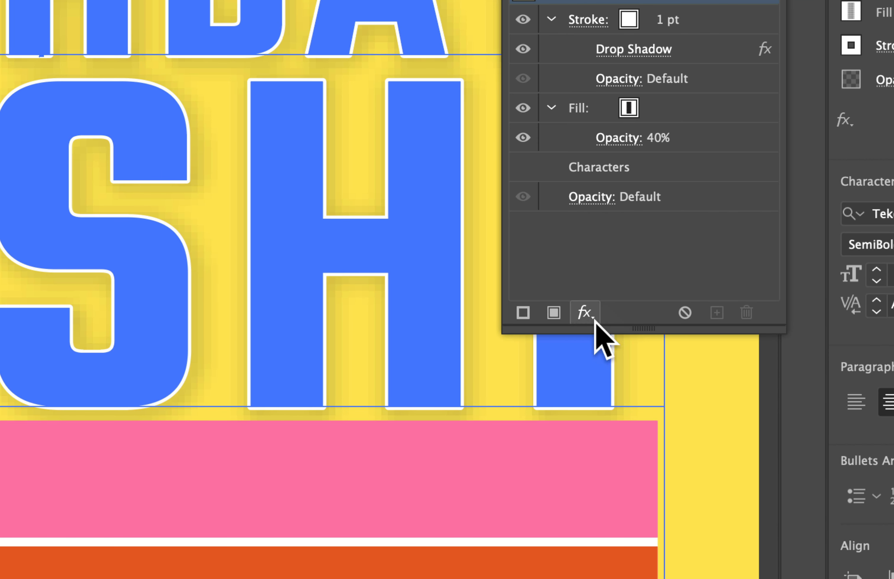
click(593, 317)
mouse_move(592, 318)
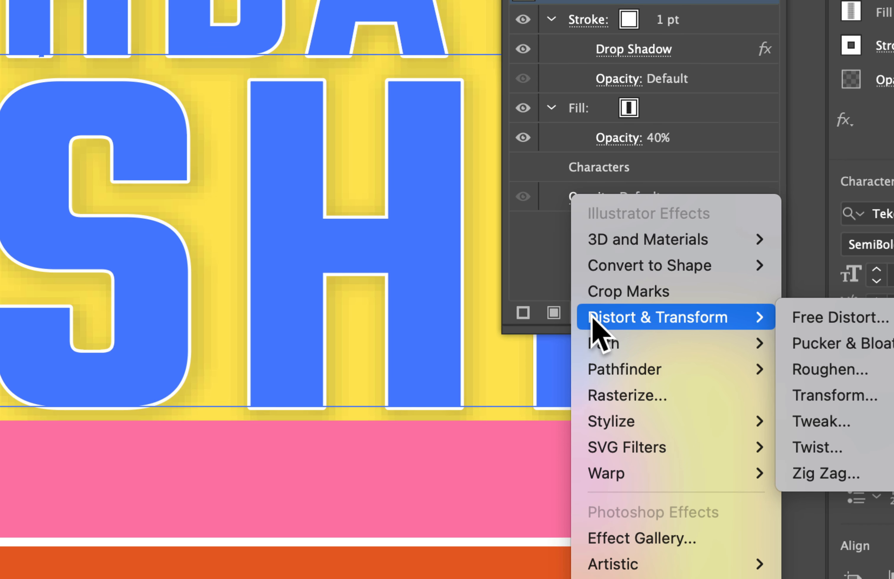
mouse_move(654, 478)
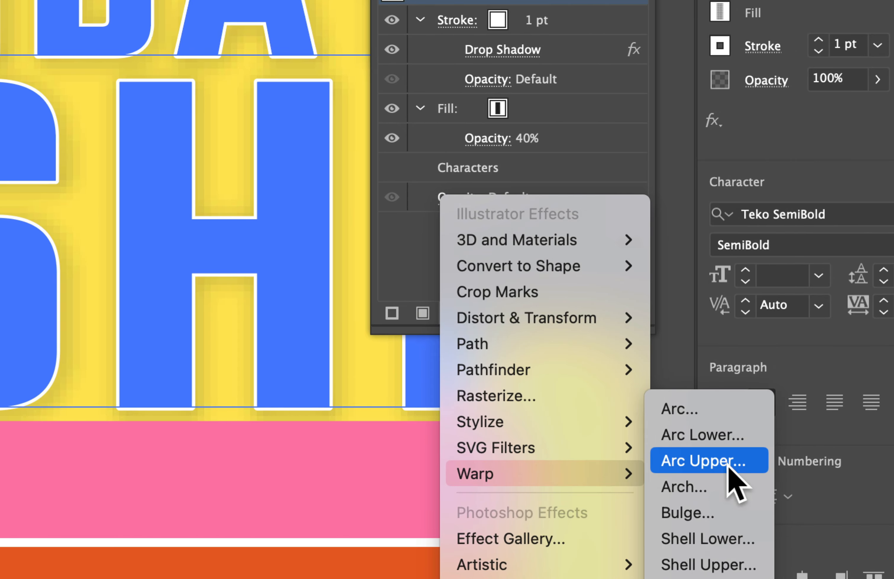
click(809, 462)
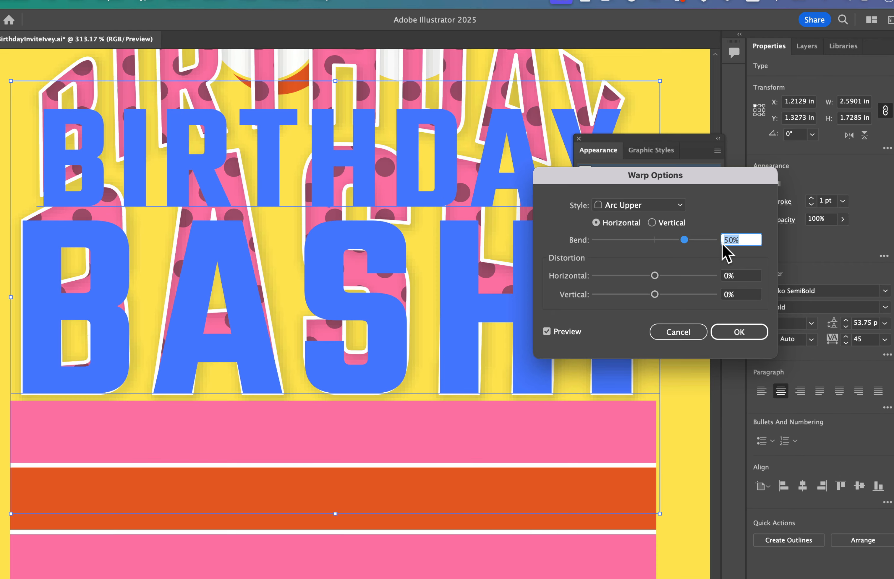
- Set the Arc Upper warp's bend to 15%, accept the settings and deselect the text
text(14)
click(733, 275)
click(744, 238)
text(15)
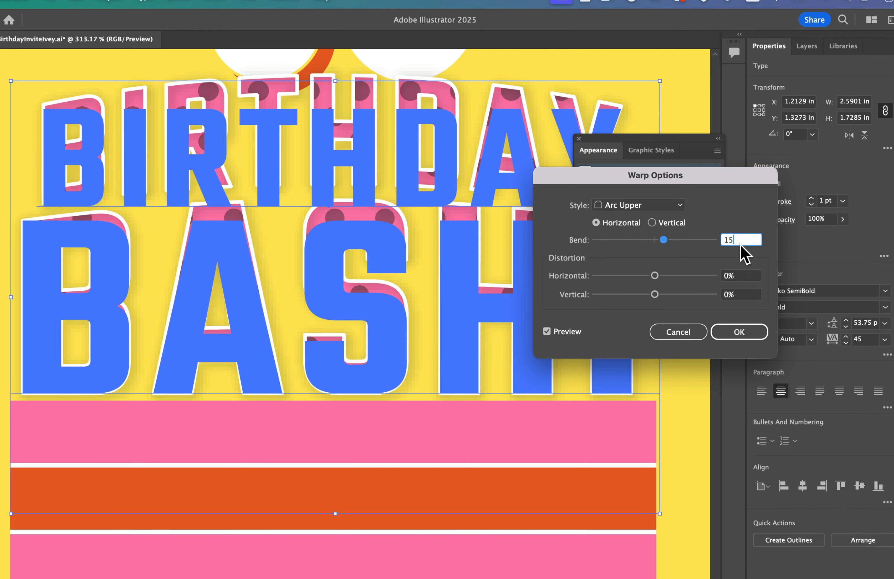
click(728, 337)
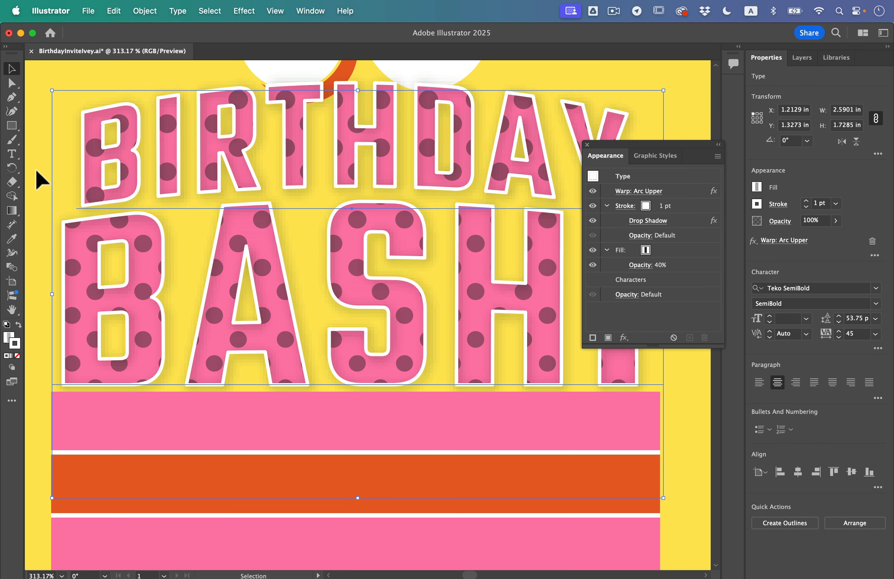
click(36, 170)
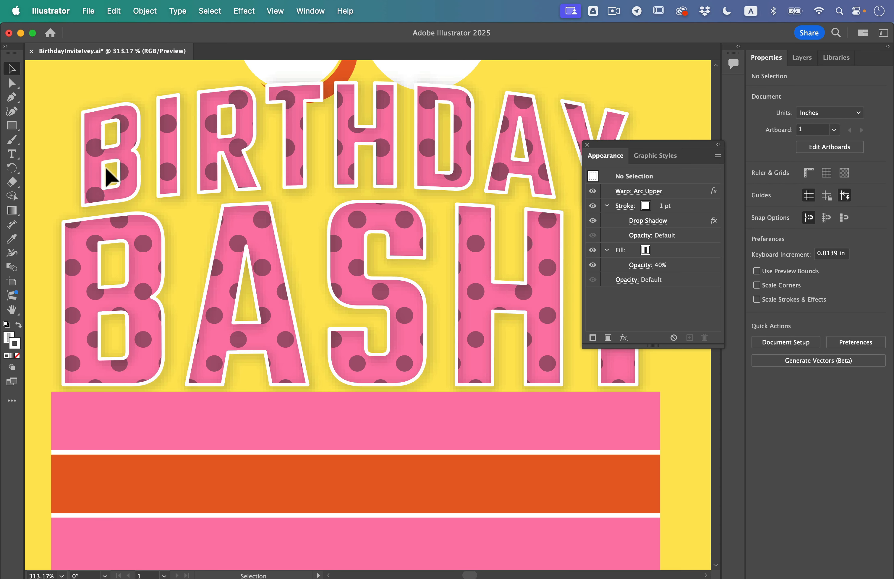
- Delete the exclamation mark after BASH in the warped text, finish text editing and deselect the text
scroll(305, 200, down, 3)
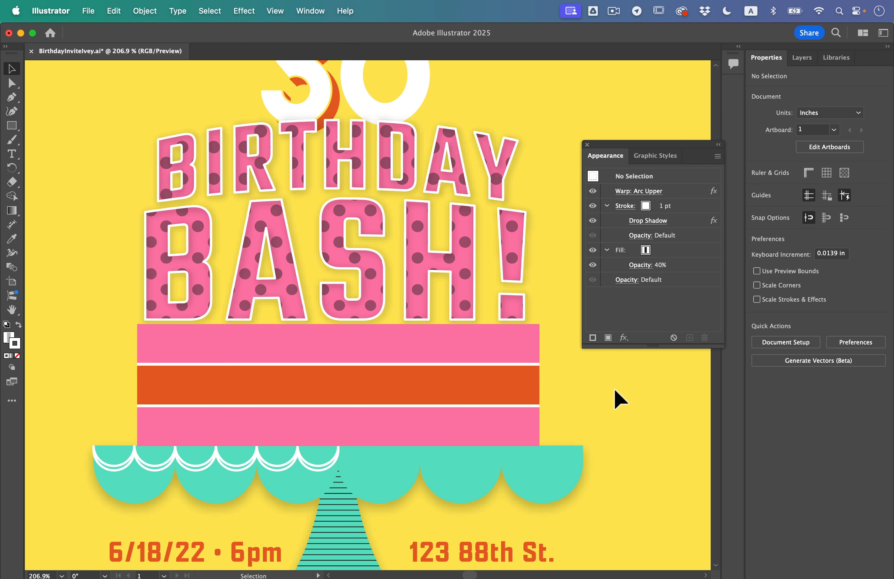
click(18, 155)
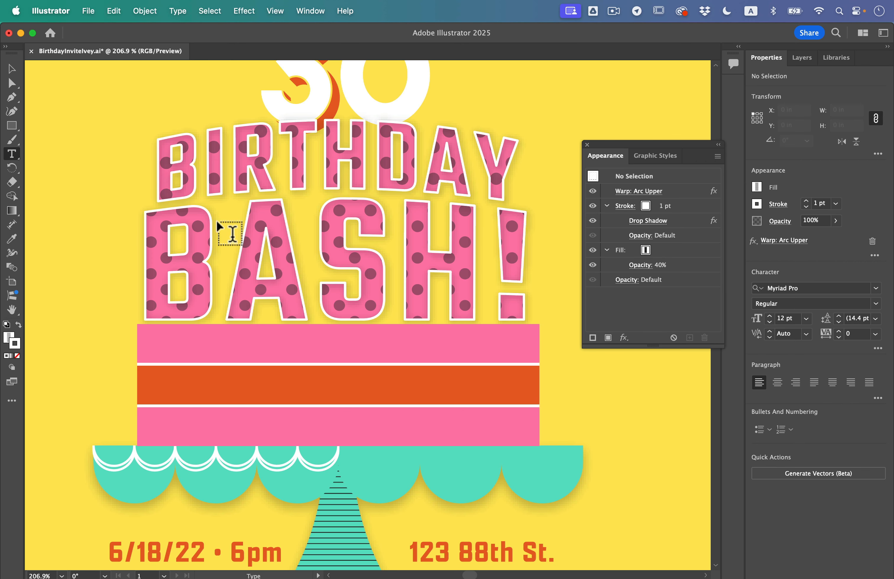
drag(496, 254, 529, 262)
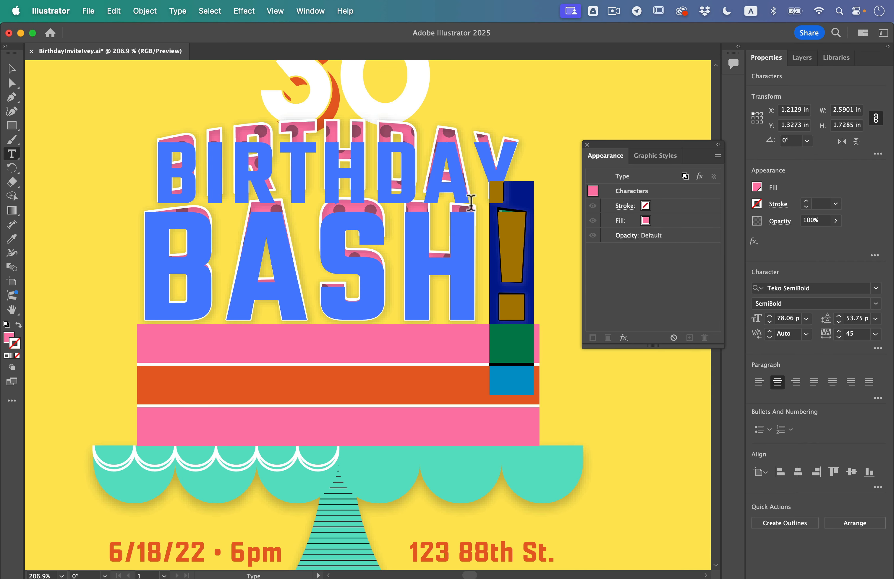
key(BackSpace)
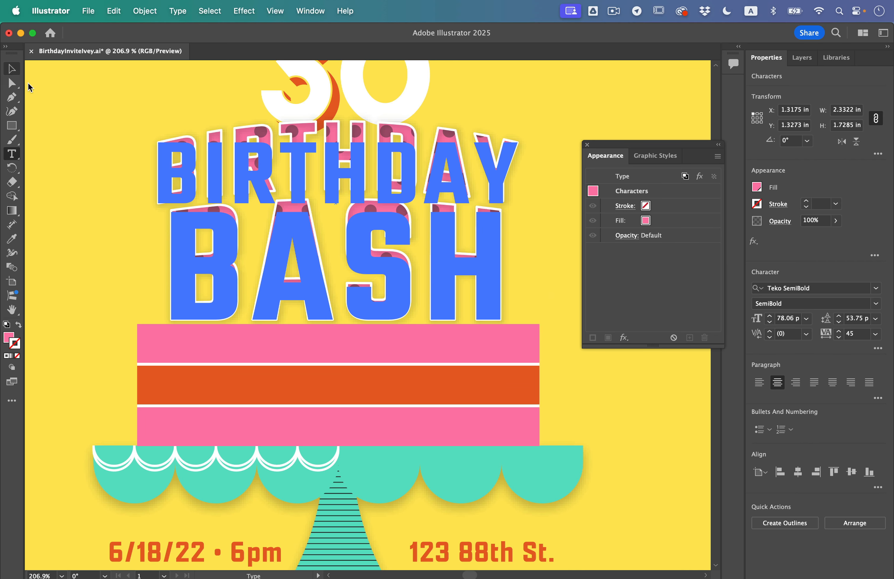
click(9, 73)
click(39, 100)
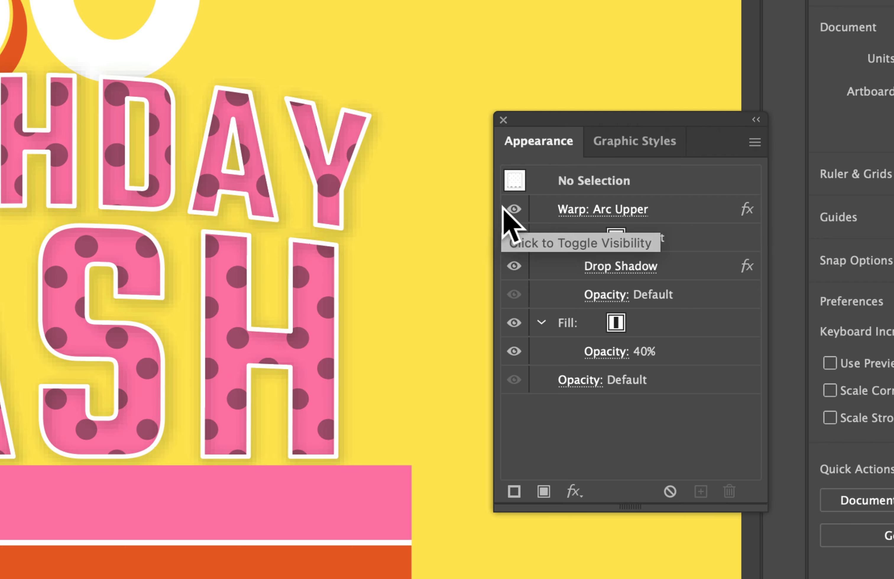
- Compare the BIRTHDAY BASH text with and without its Arc Upper warp by hiding and showing the effect, and deselect the text
click(504, 208)
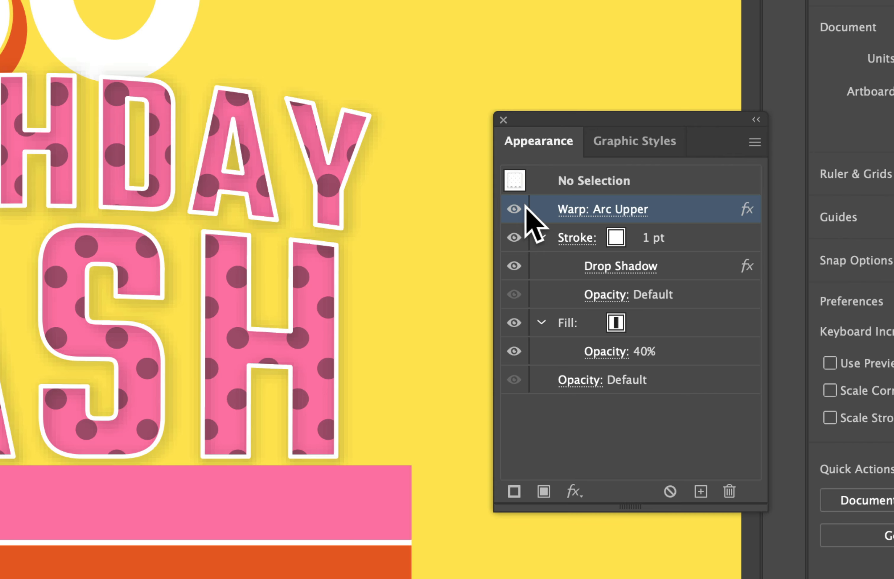
click(330, 225)
click(515, 209)
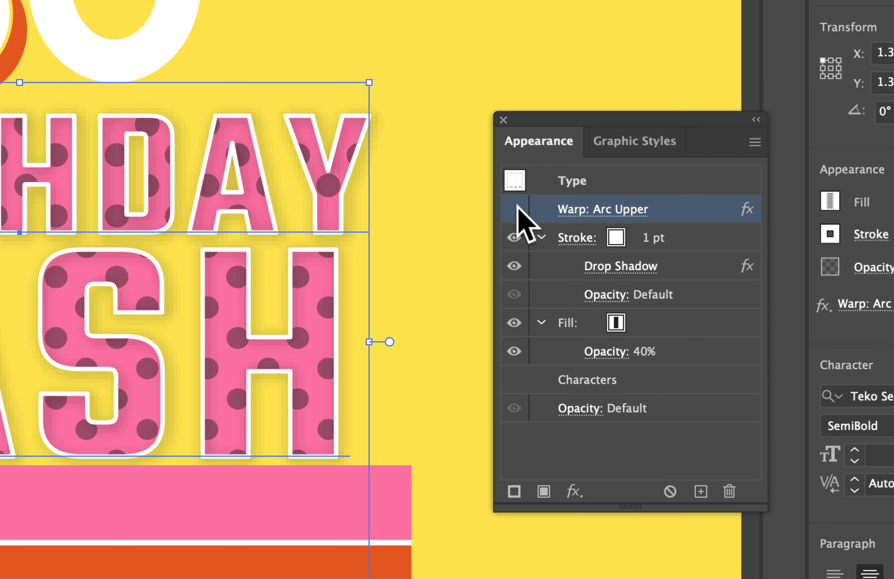
click(515, 209)
click(515, 209)
click(514, 209)
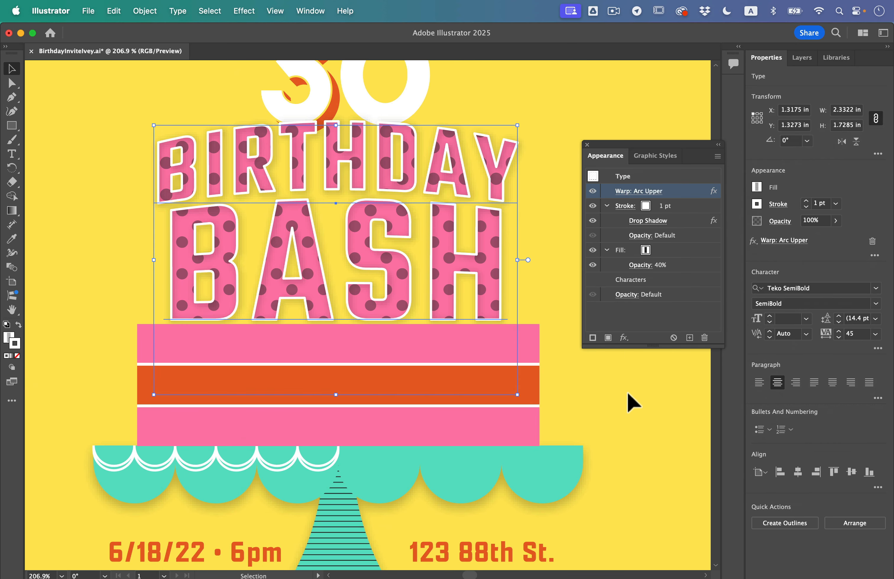
click(632, 402)
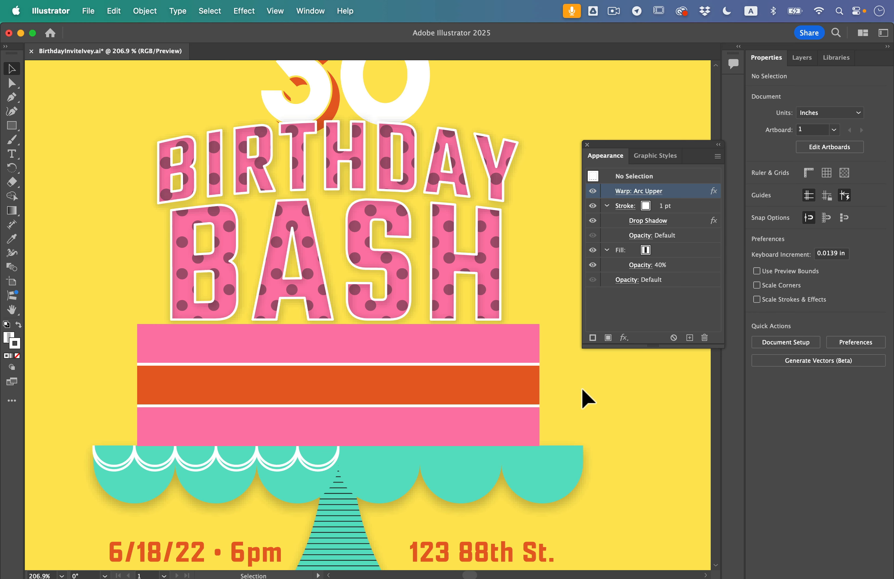
- Set the document raster effects resolution to High (300 ppi), accept the settings and leave everything deselected
click(244, 11)
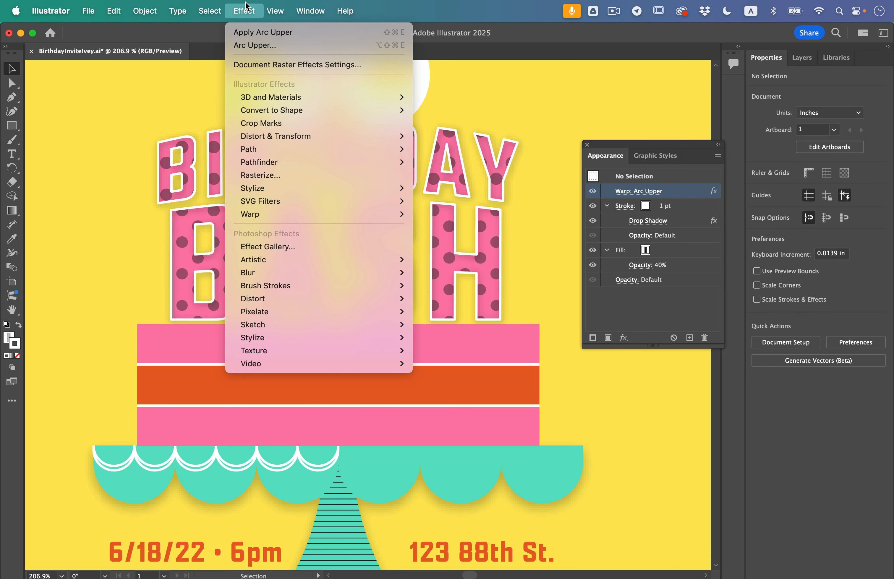
mouse_move(359, 433)
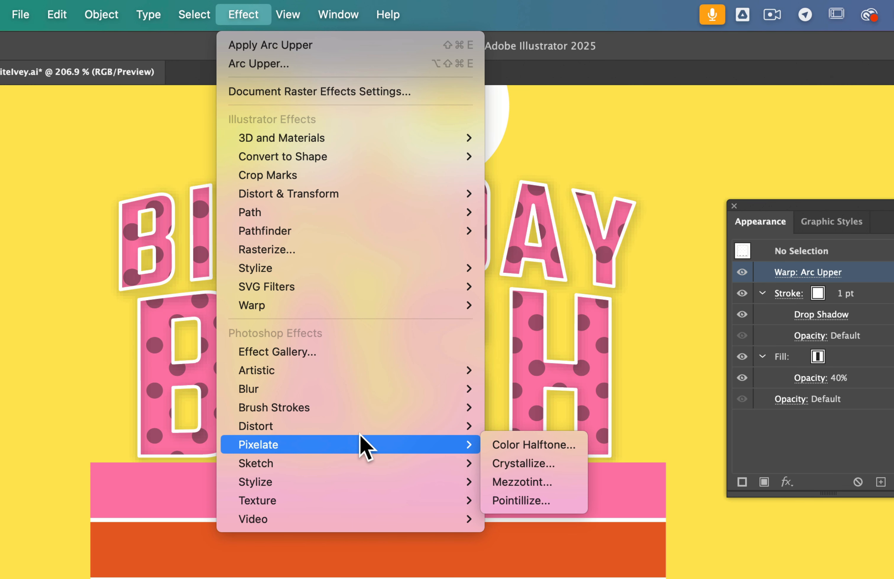
mouse_move(351, 399)
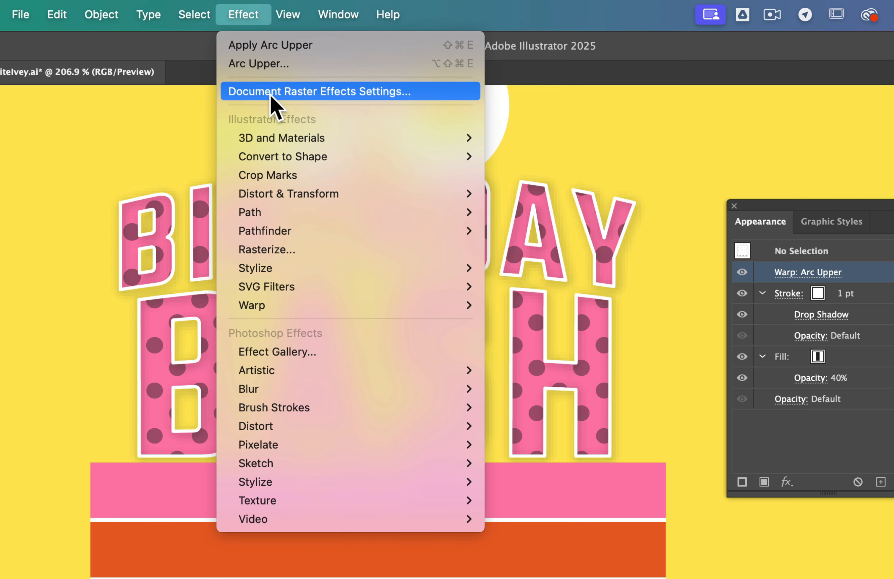
click(371, 97)
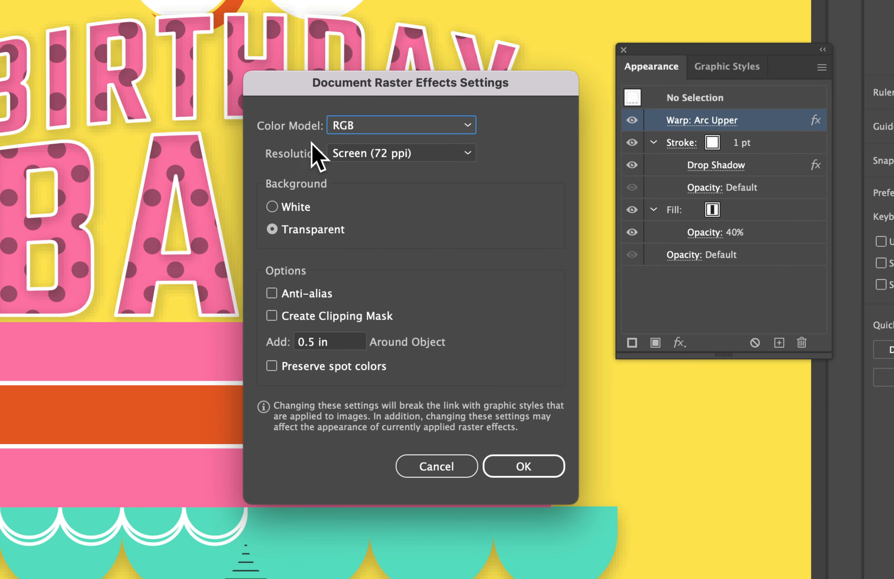
click(359, 154)
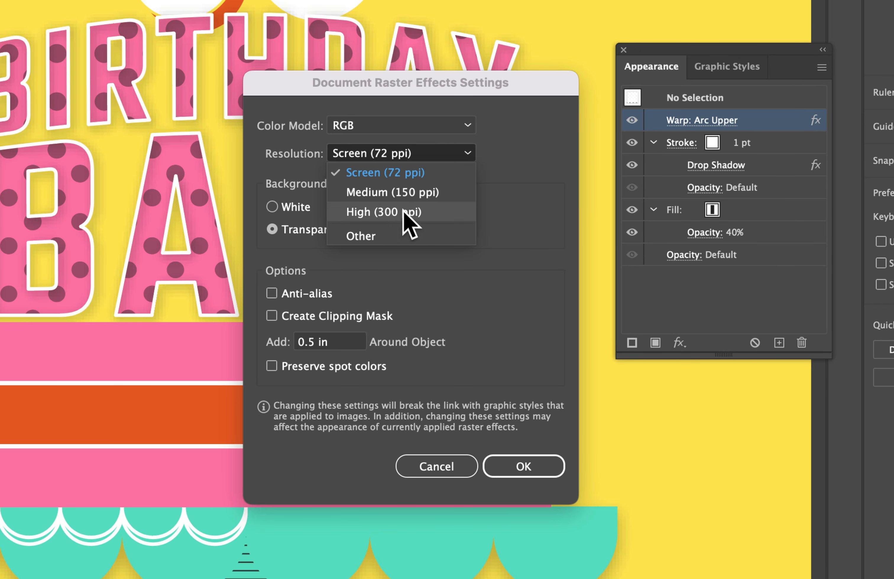
click(404, 222)
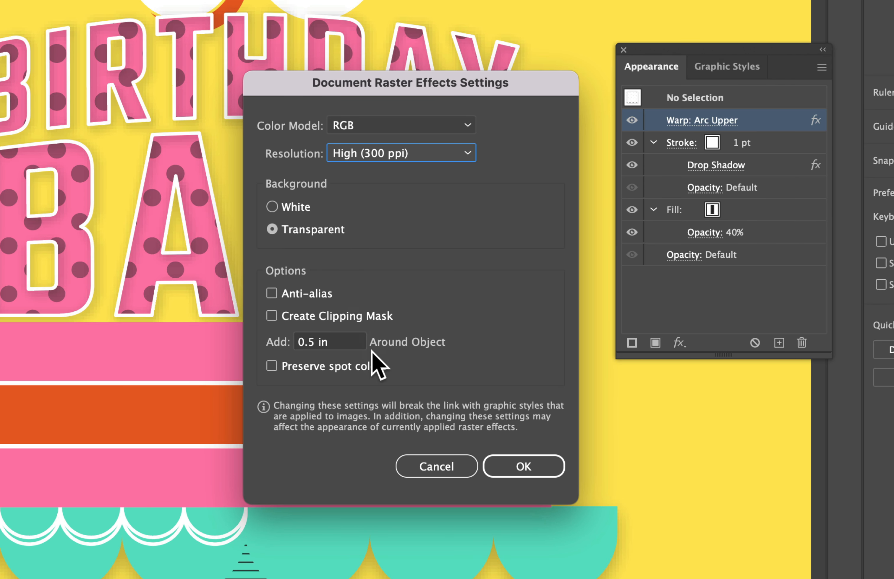
click(493, 468)
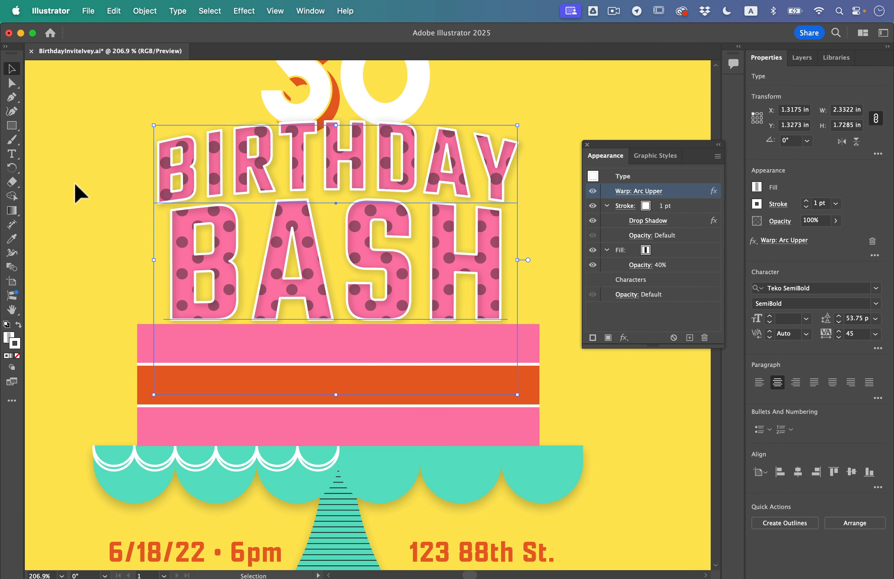
click(107, 195)
- Select the candle flame group above the number 30 and open the Grain texture effect for it
scroll(107, 196, up, 10)
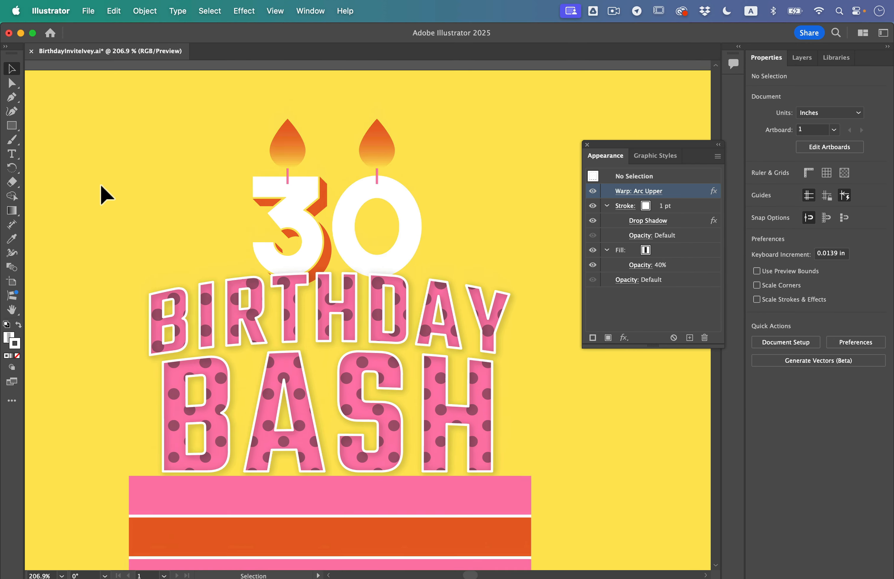
scroll(316, 171, up, 5)
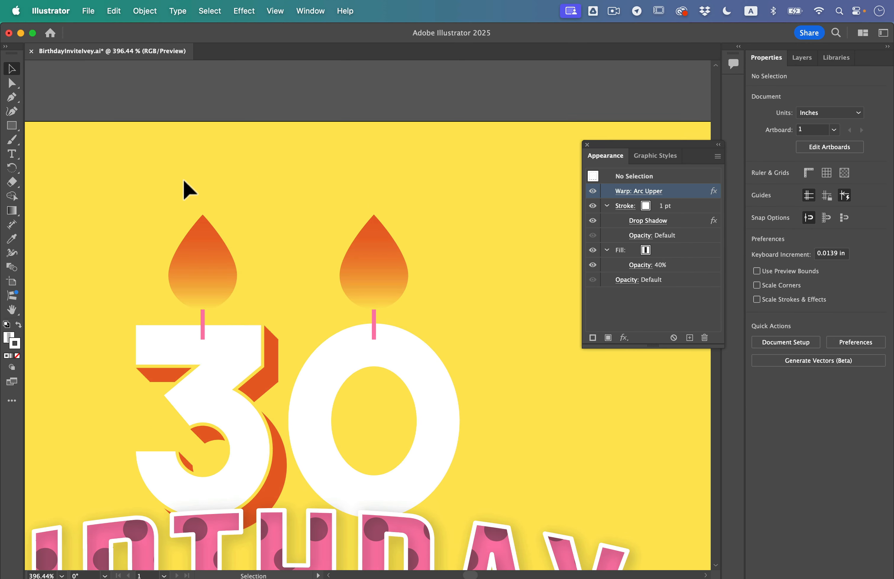
scroll(169, 186, down, 2)
scroll(169, 186, left, 2)
drag(177, 149, 317, 191)
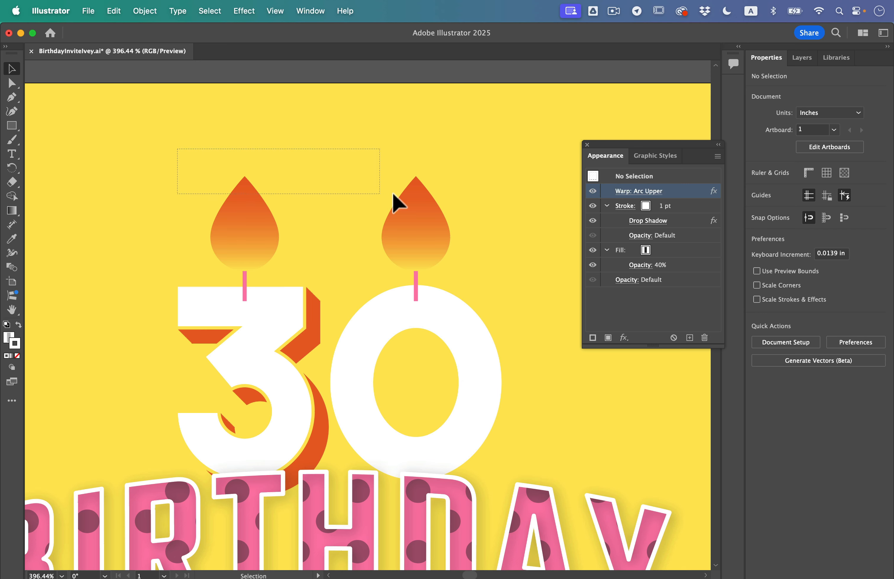
drag(392, 193, 444, 230)
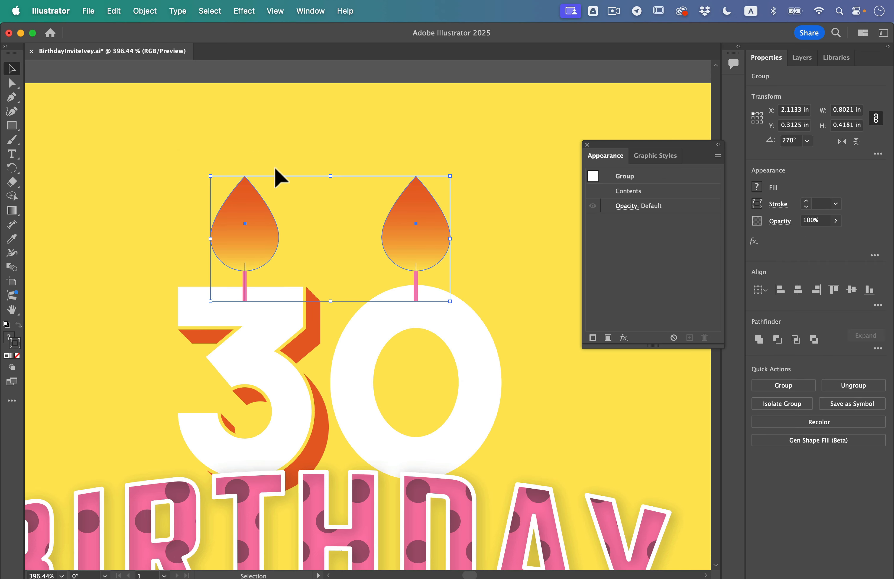
click(244, 11)
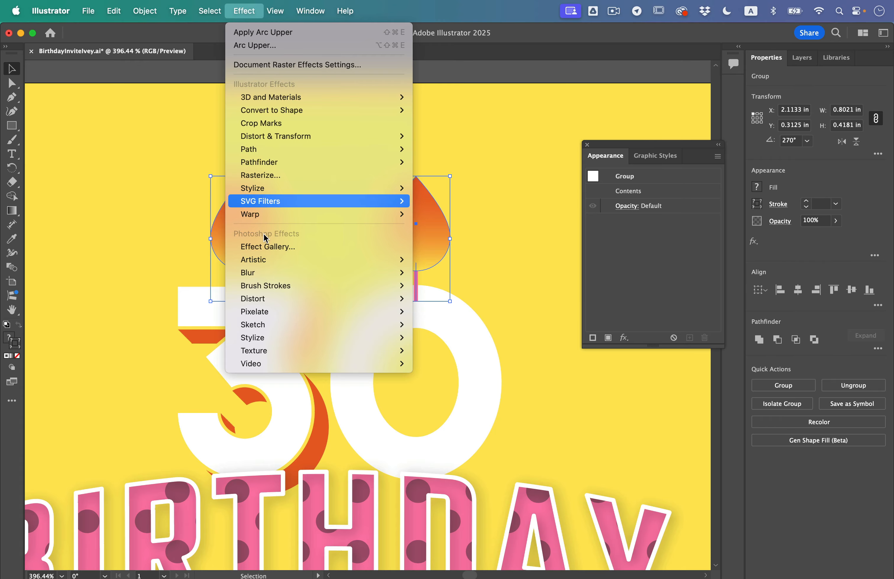
mouse_move(293, 352)
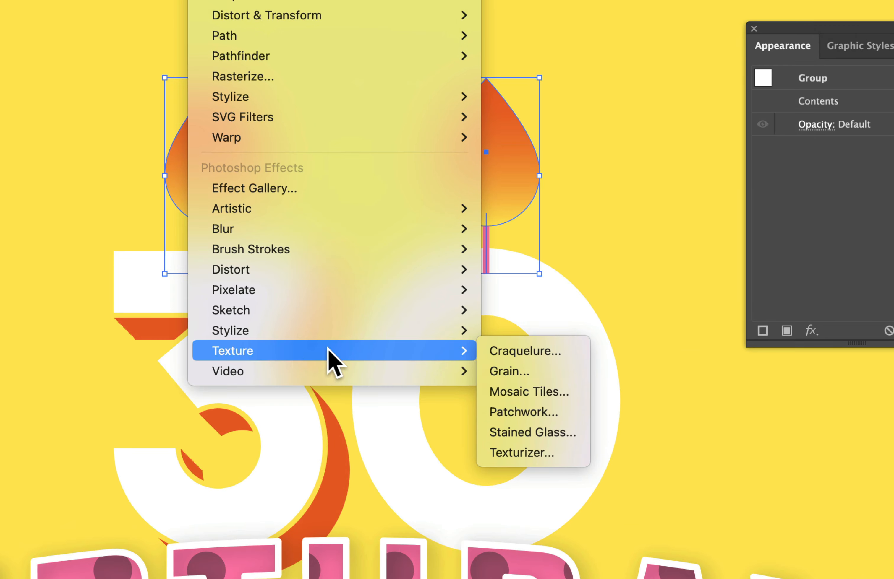
click(520, 370)
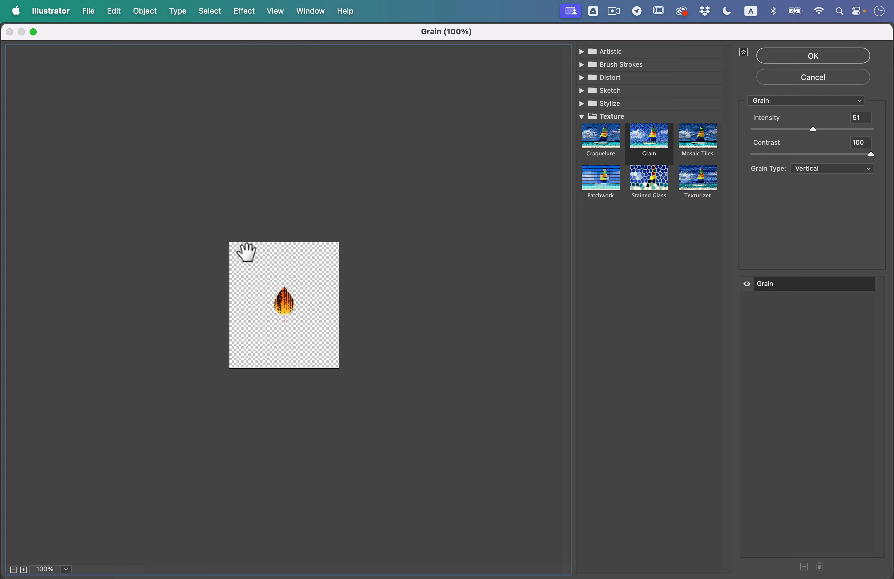
- Change the flame's grain type to Contrasty, keeping intensity 51 and contrast 100, and accept the Grain effect
key(super+equal)
key(super+equal)
key(super+equal)
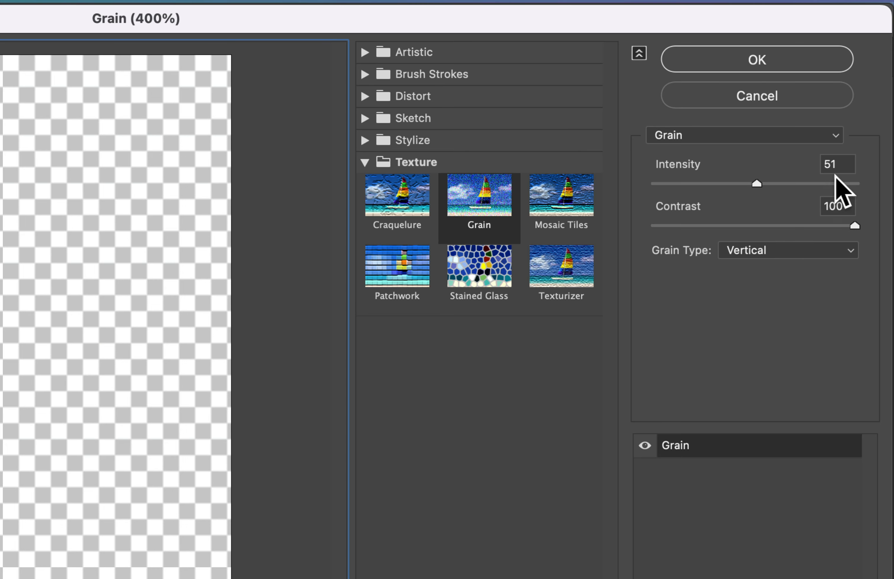
click(843, 168)
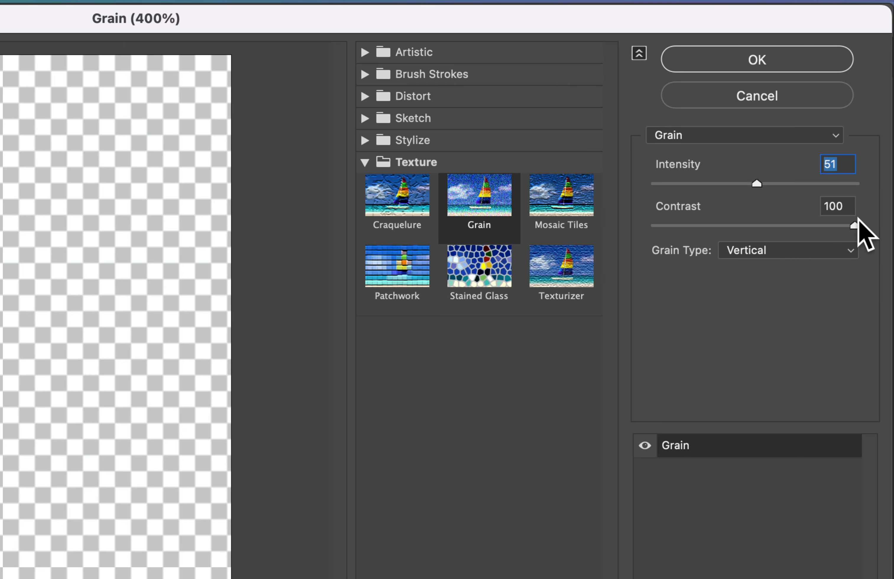
click(847, 207)
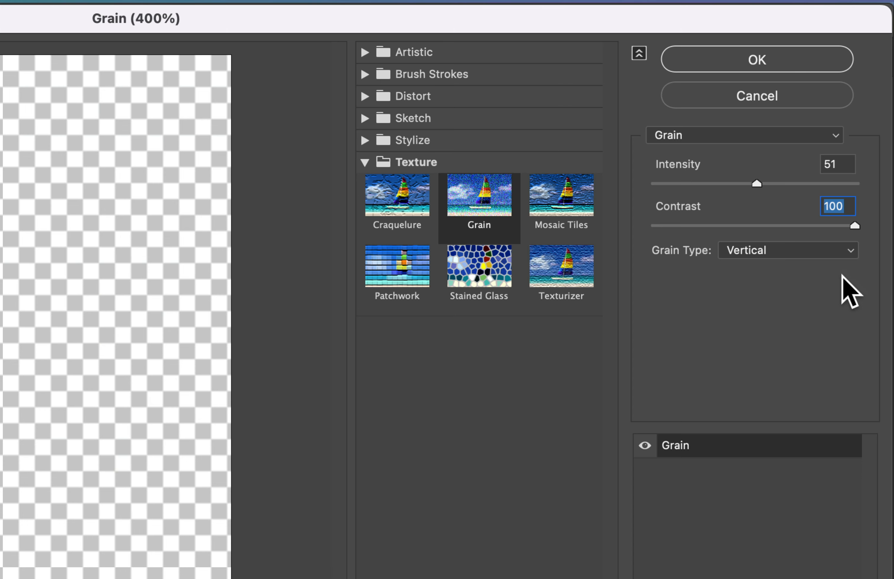
click(815, 249)
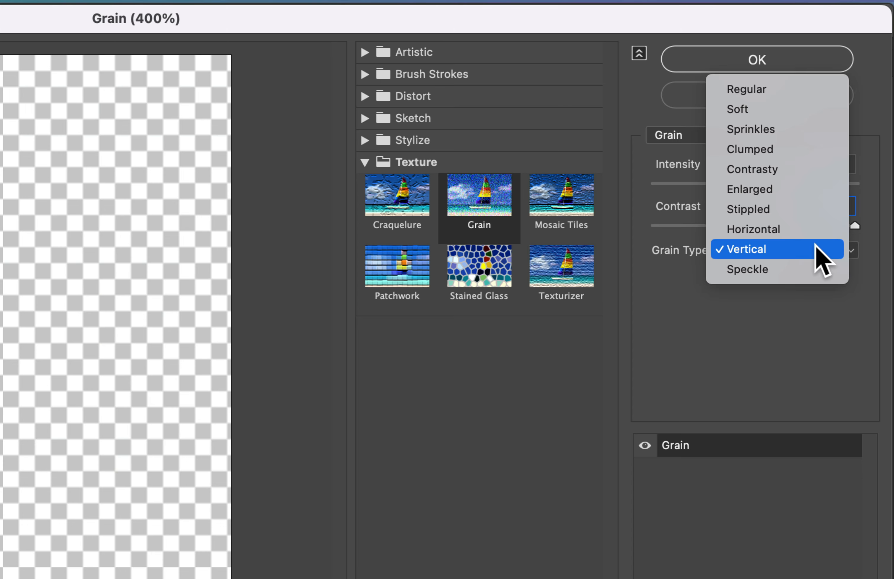
click(806, 171)
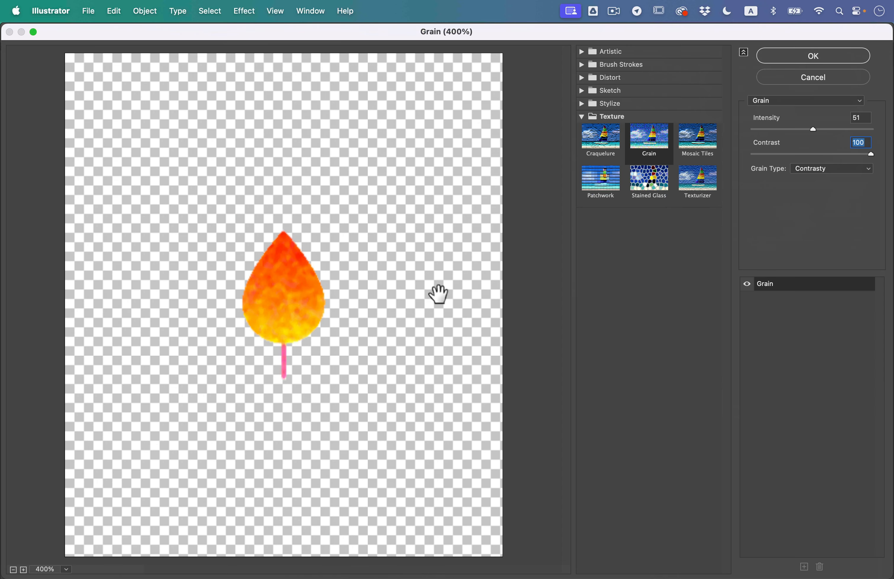
click(832, 57)
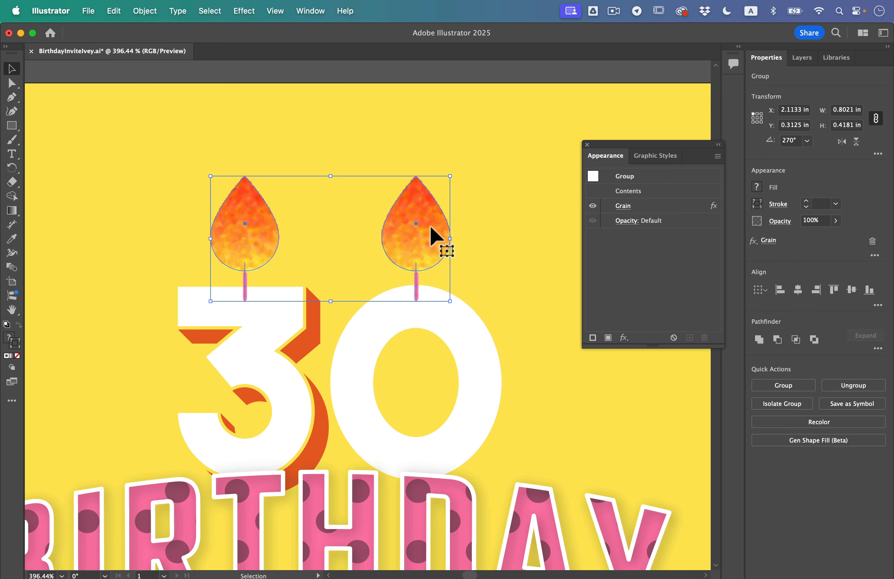
click(247, 9)
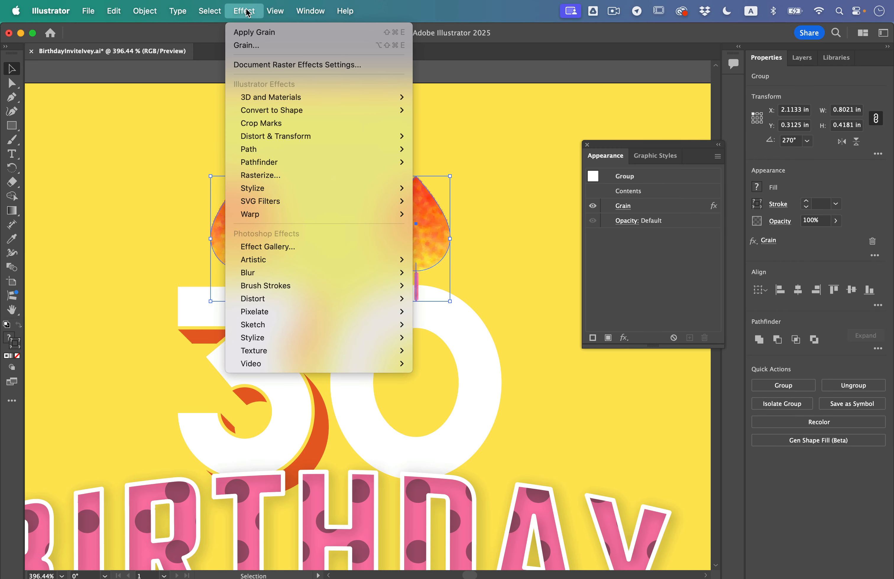
click(157, 119)
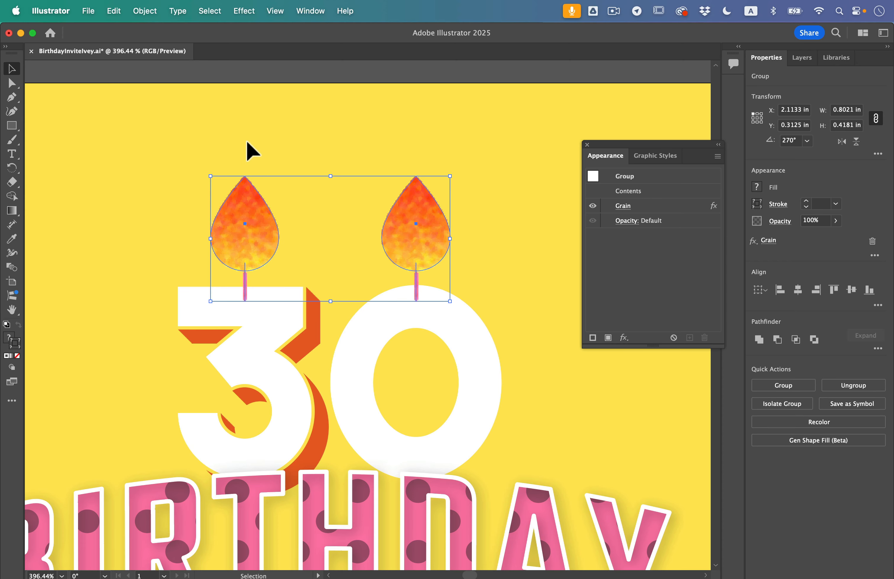
- Isolate the cake stand group and select the purple base ellipse inside it
scroll(252, 151, down, 5)
scroll(251, 150, down, 6)
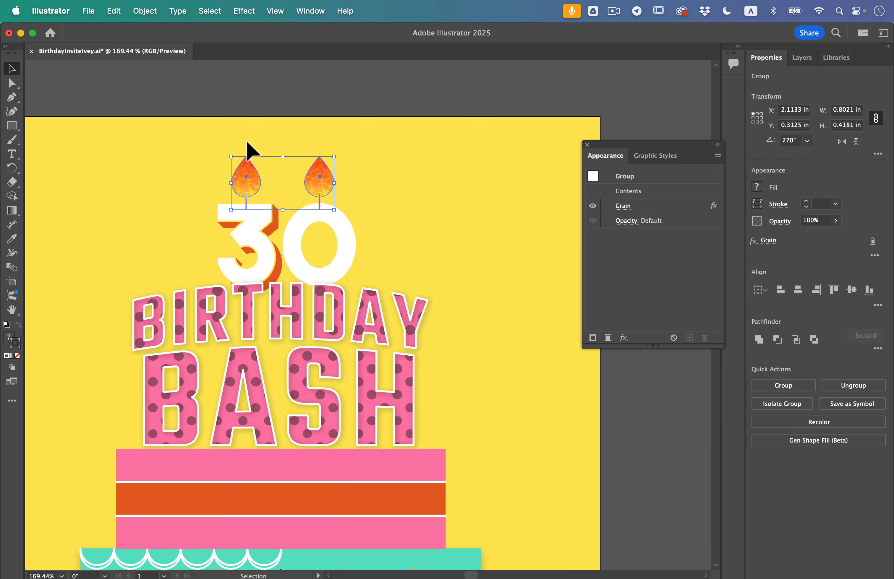
scroll(251, 150, down, 6)
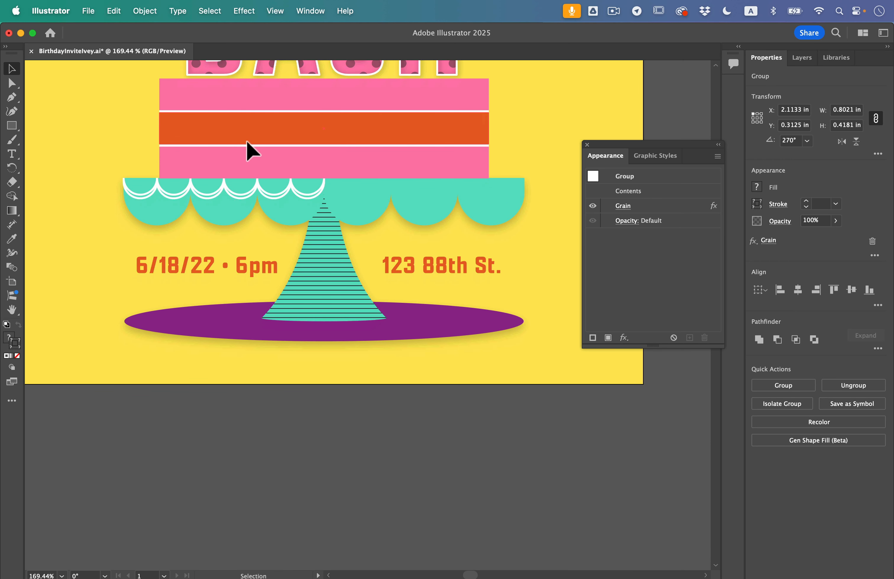
click(386, 297)
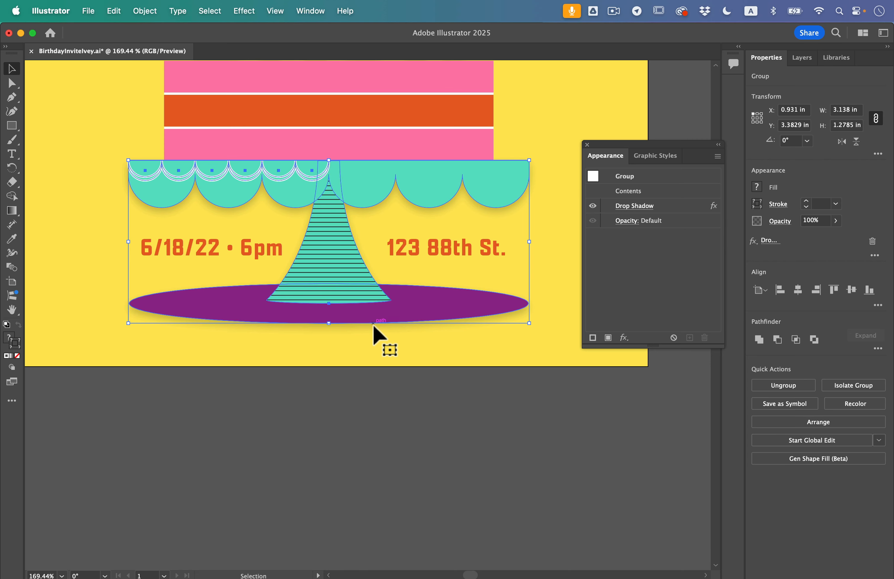
scroll(375, 333, up, 3)
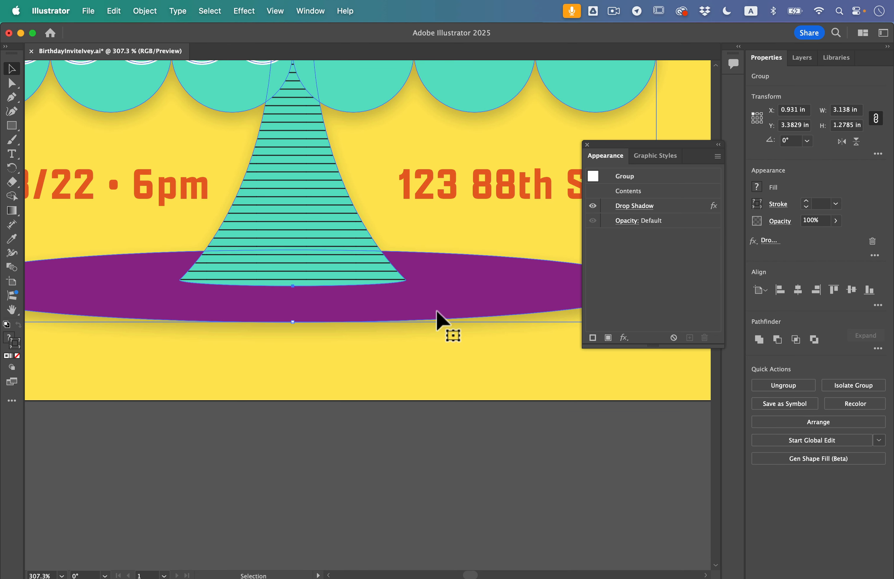
double_click(443, 295)
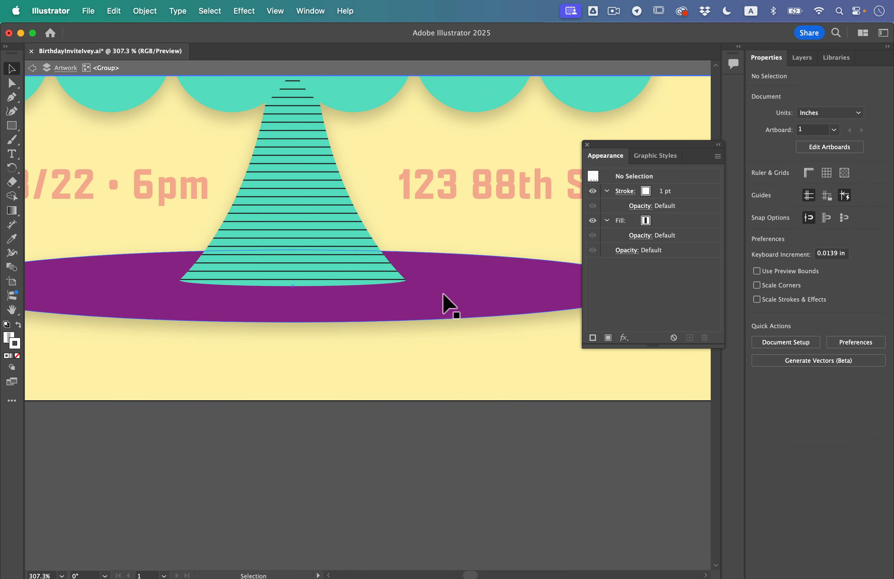
click(442, 301)
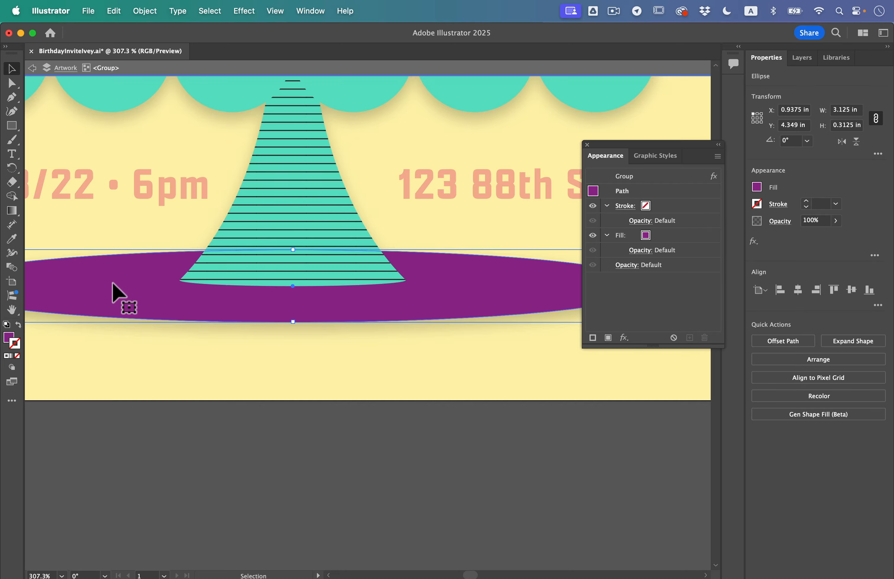
- Apply the 3D Extrude & Bevel effect to the purple base ellipse and look through its materials and lighting options
click(242, 7)
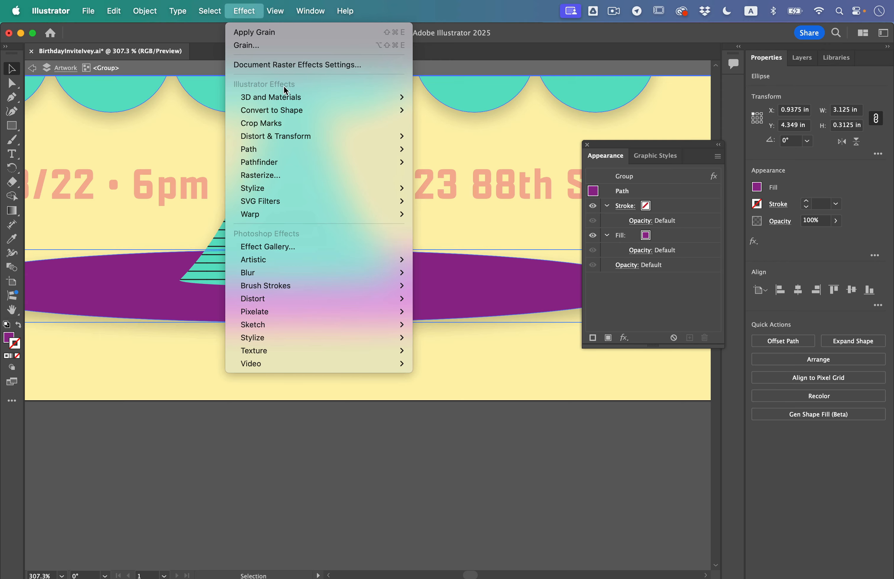
mouse_move(293, 98)
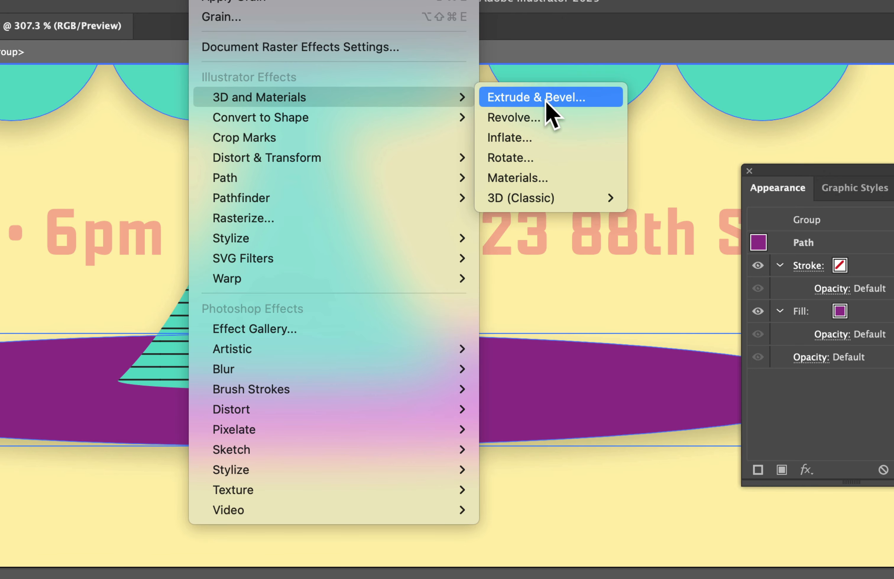
click(555, 97)
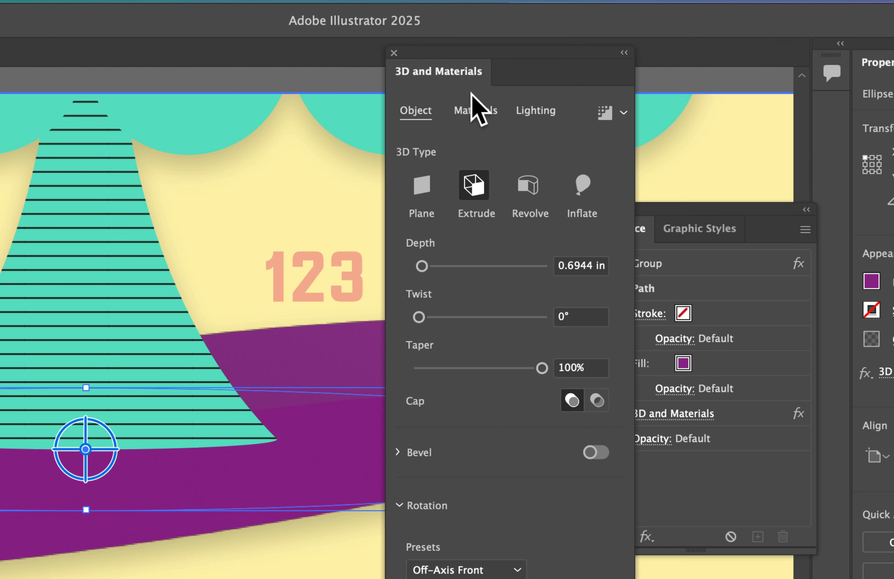
click(474, 110)
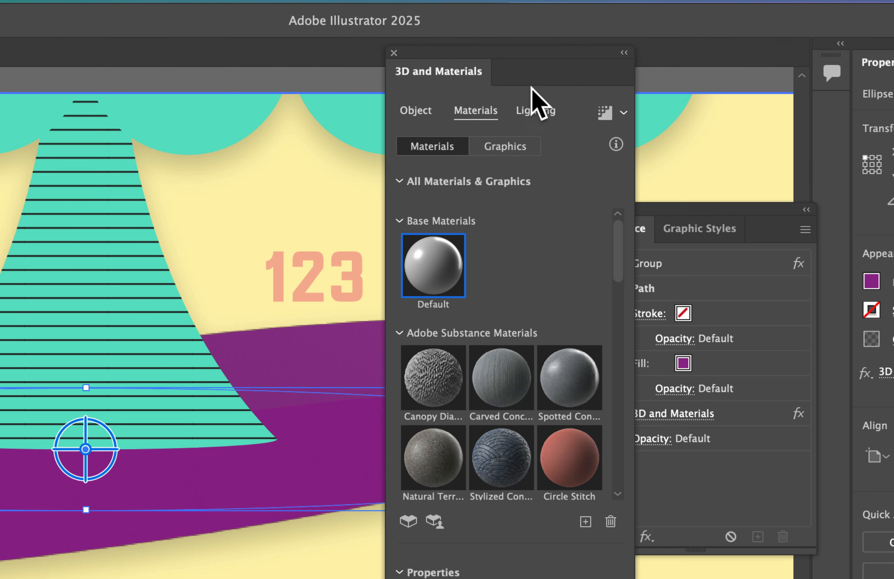
click(536, 111)
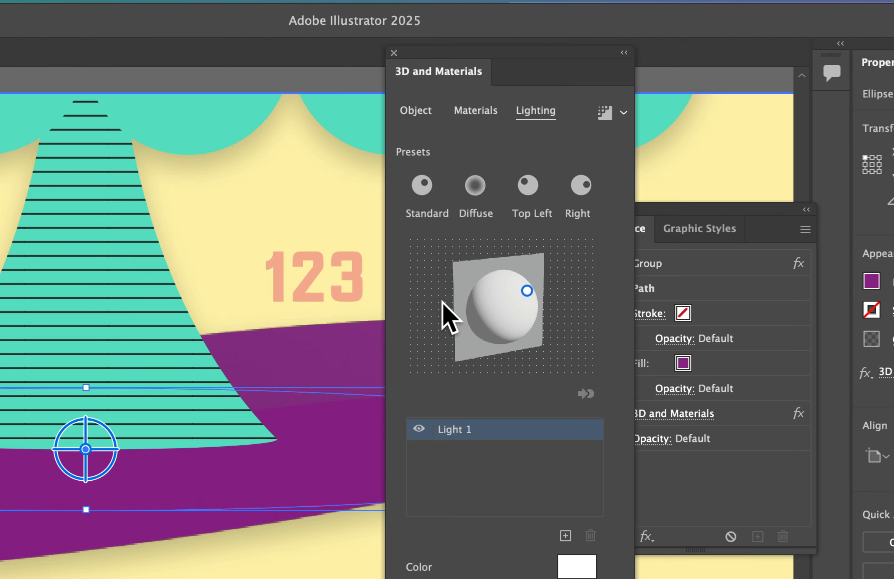
click(415, 111)
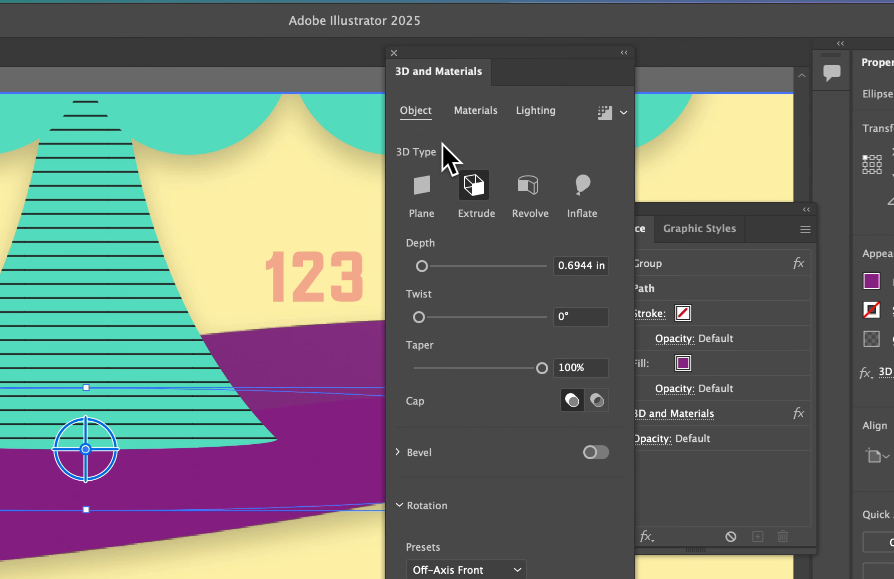
- Set the extrusion depth of the purple base ellipse to 15 pt
click(573, 266)
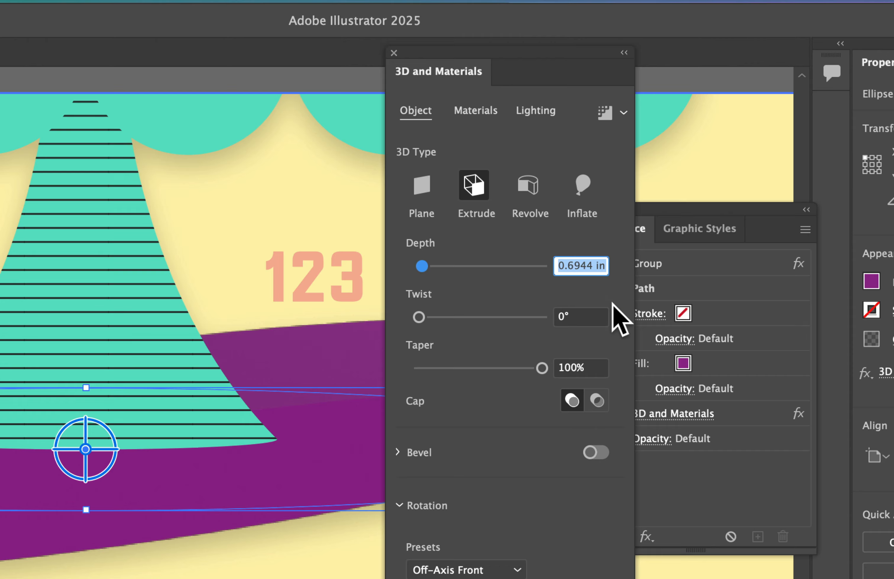
text(15pt)
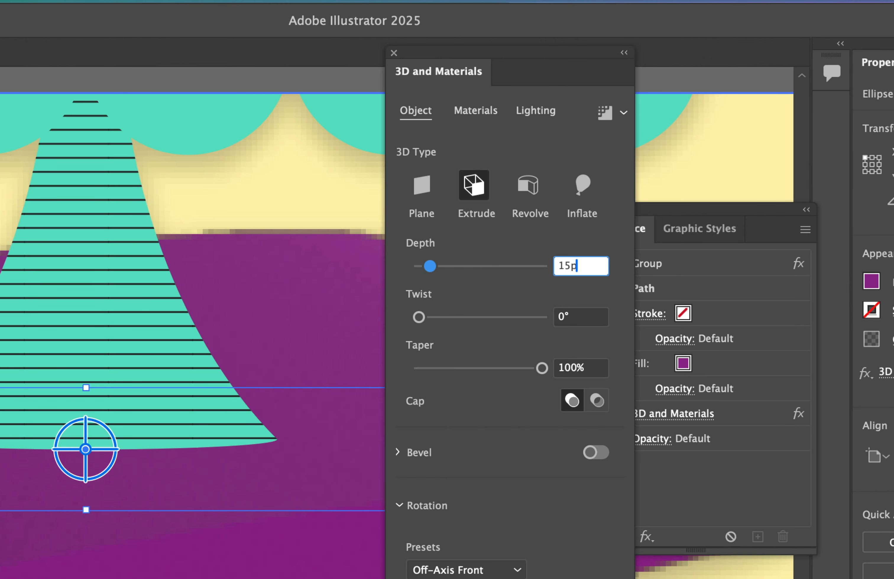
click(582, 320)
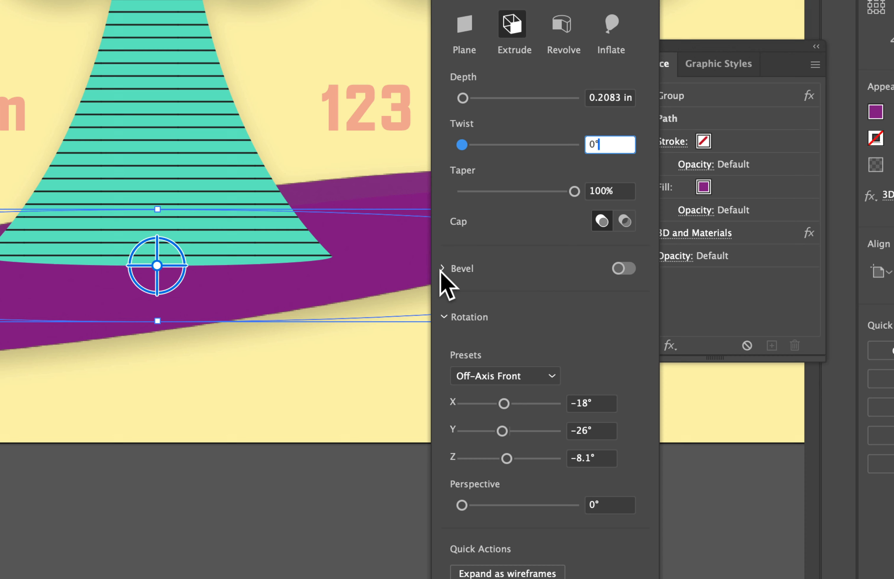
- Turn on the bevel for the extruded base and choose the Step bevel shape
click(470, 285)
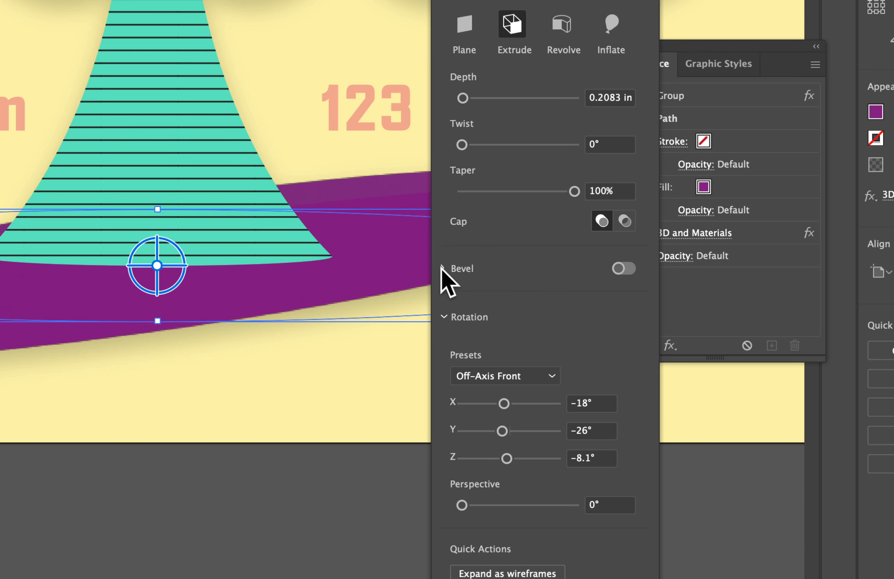
click(471, 284)
click(624, 269)
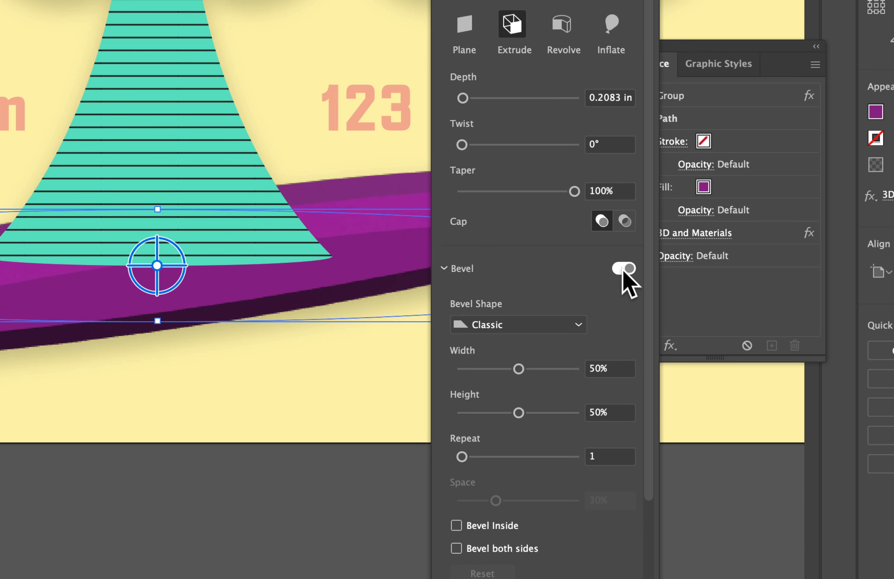
click(511, 326)
click(539, 419)
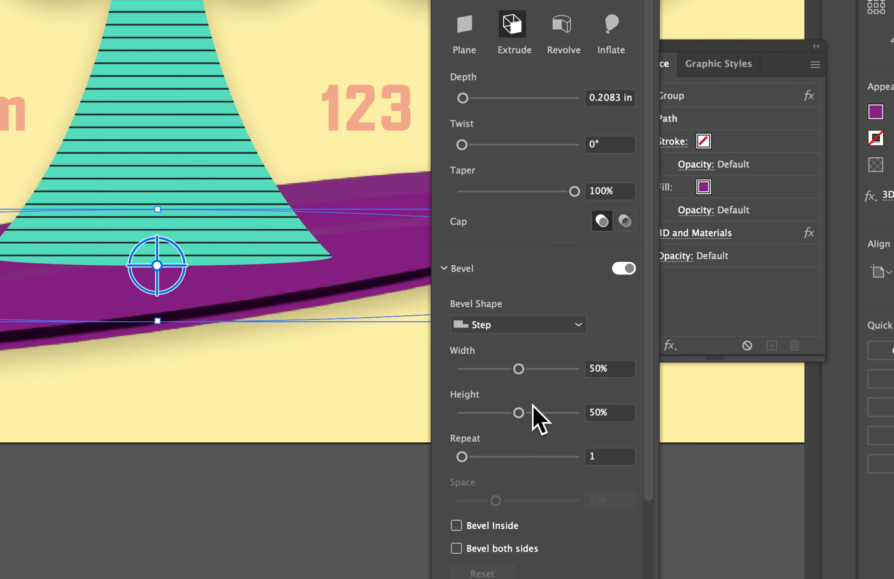
- Set the Step bevel's width to 40% and its height to 30%, keeping one repeat
click(612, 373)
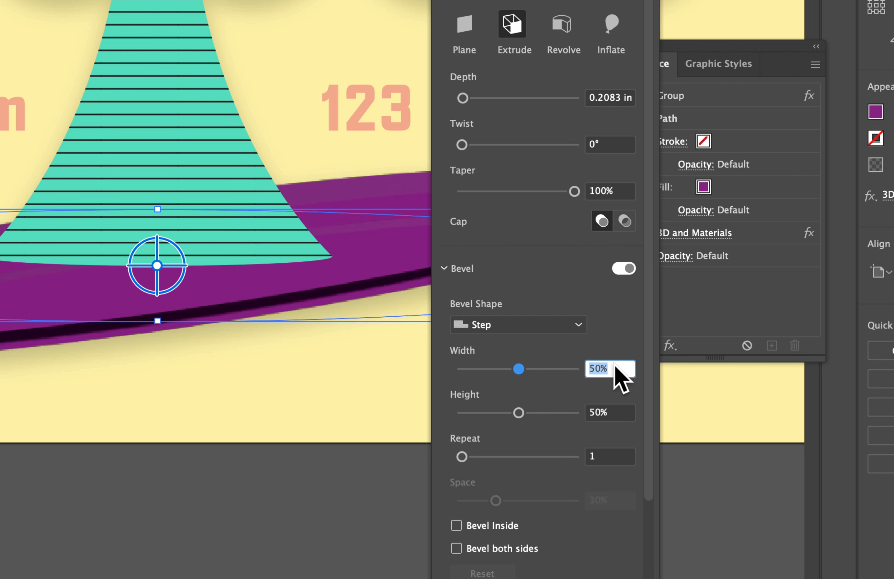
text(40)
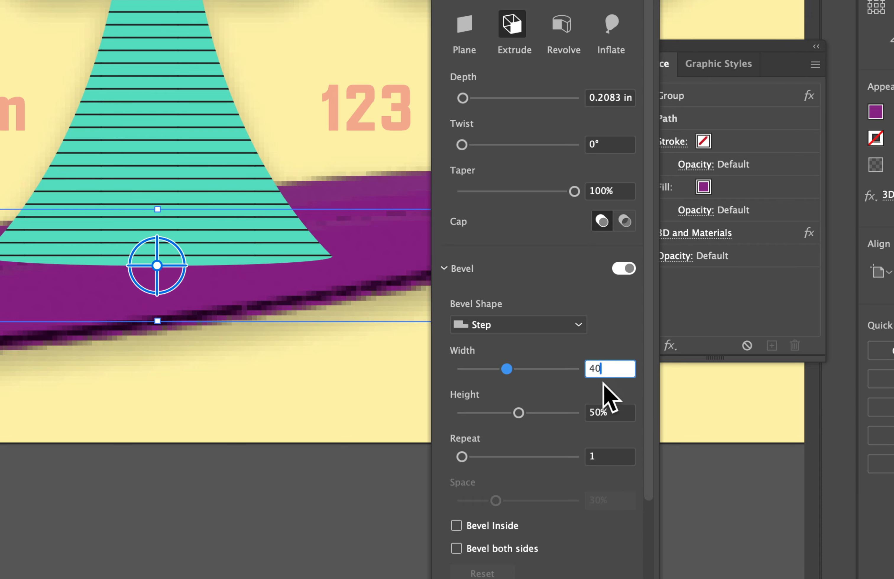
click(615, 411)
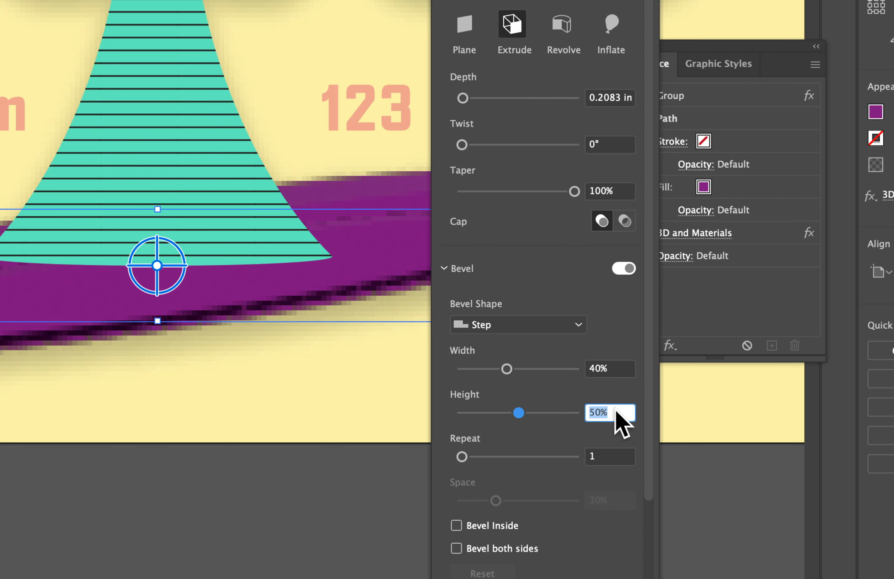
text(30)
click(606, 456)
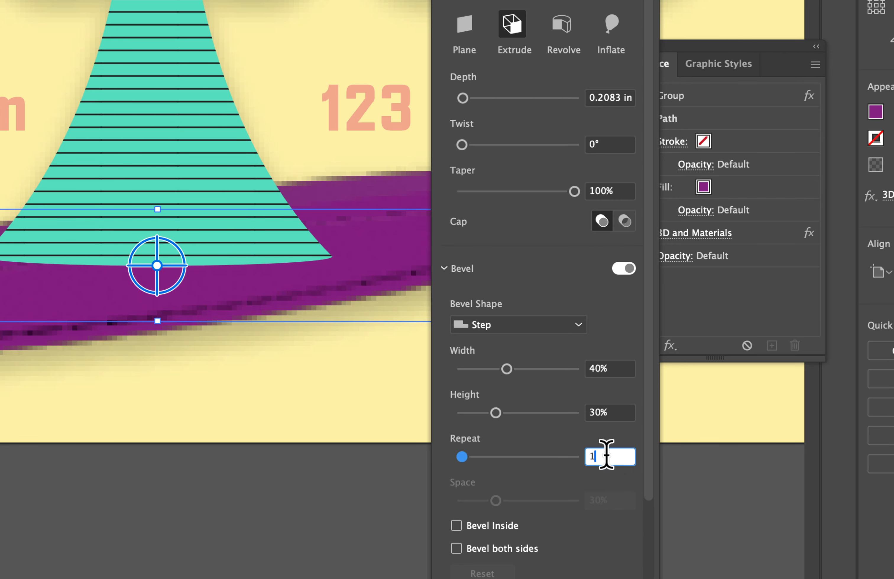
- Set the 3D rotation of the purple base to X 50°, Y 0° and Z 0°
scroll(502, 458, down, 6)
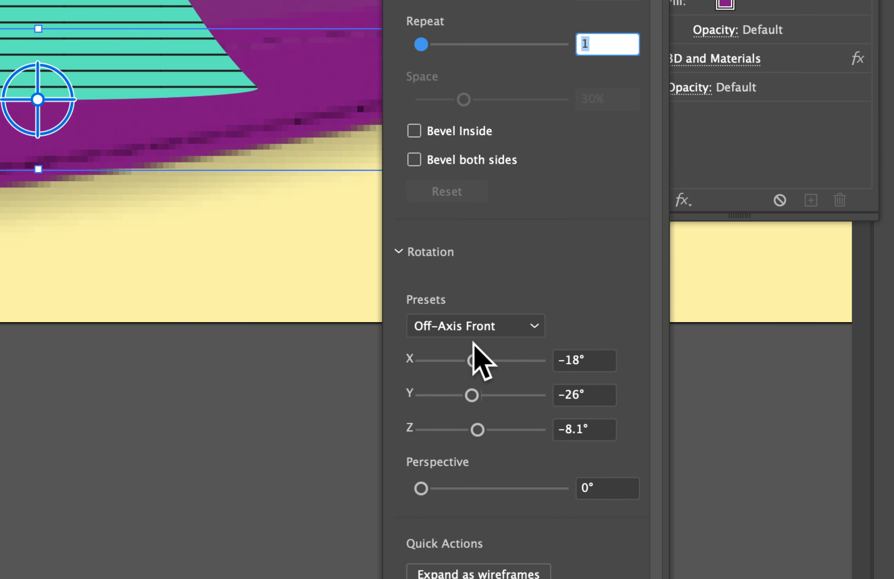
click(582, 362)
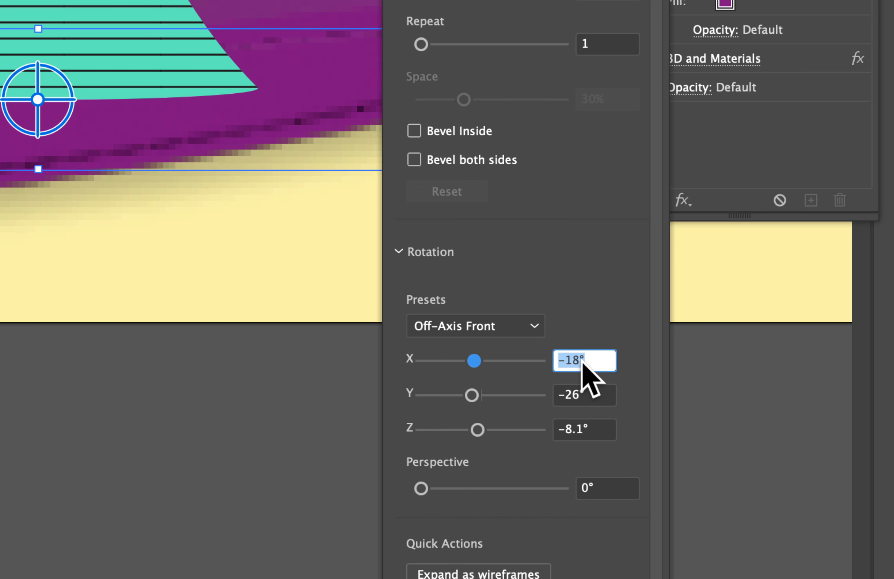
text(50)
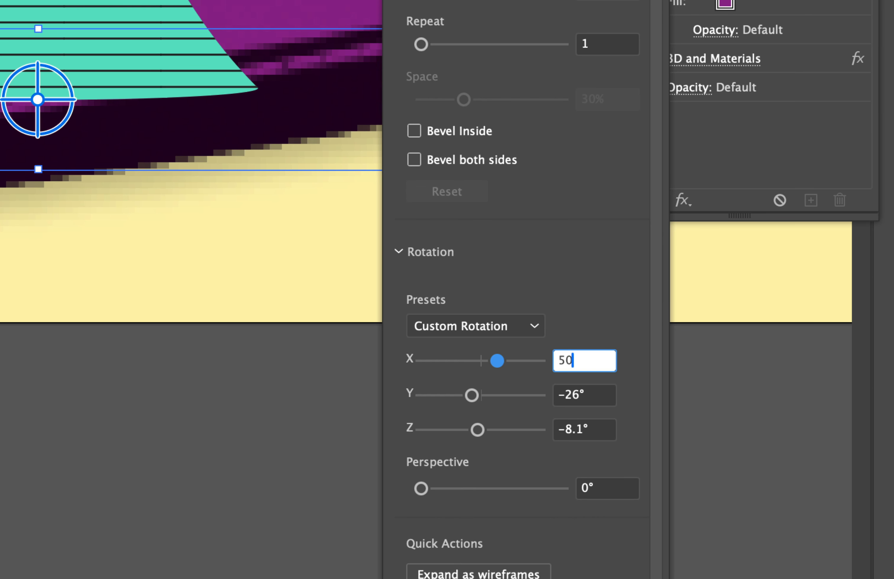
key(Tab)
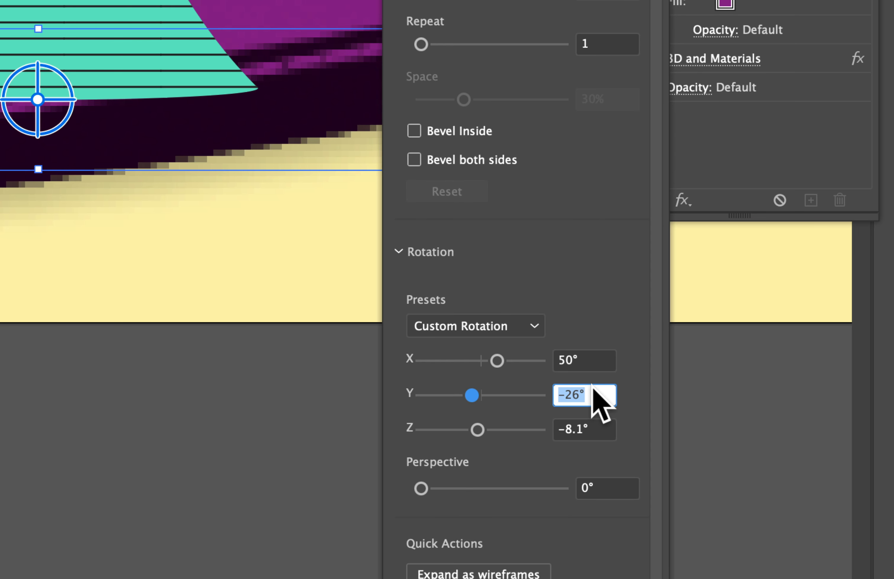
text(0)
key(Tab)
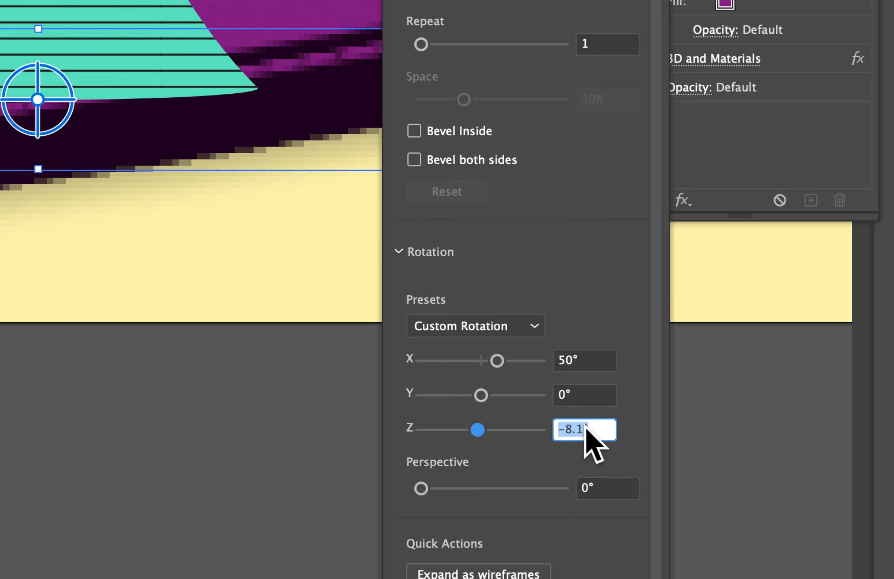
text(0)
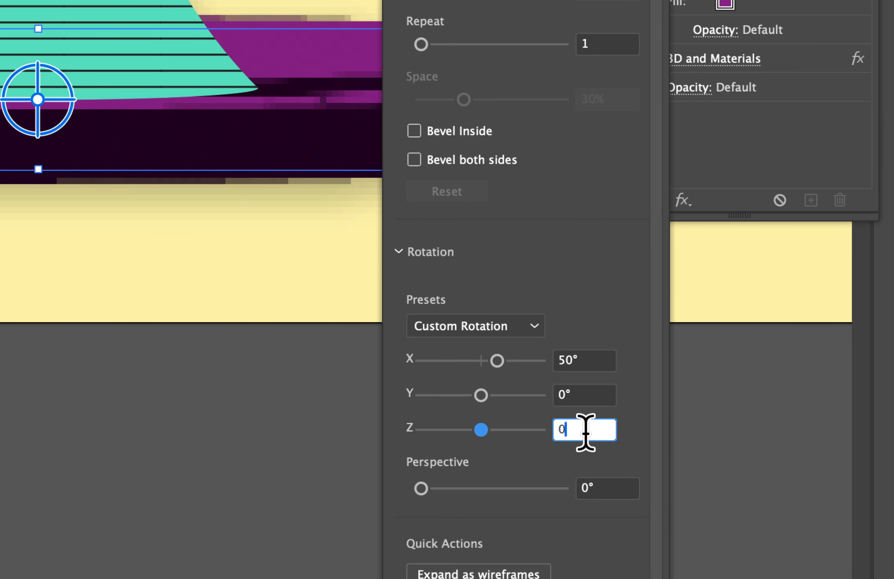
- Set the 3D perspective of the purple base to 160°
click(608, 491)
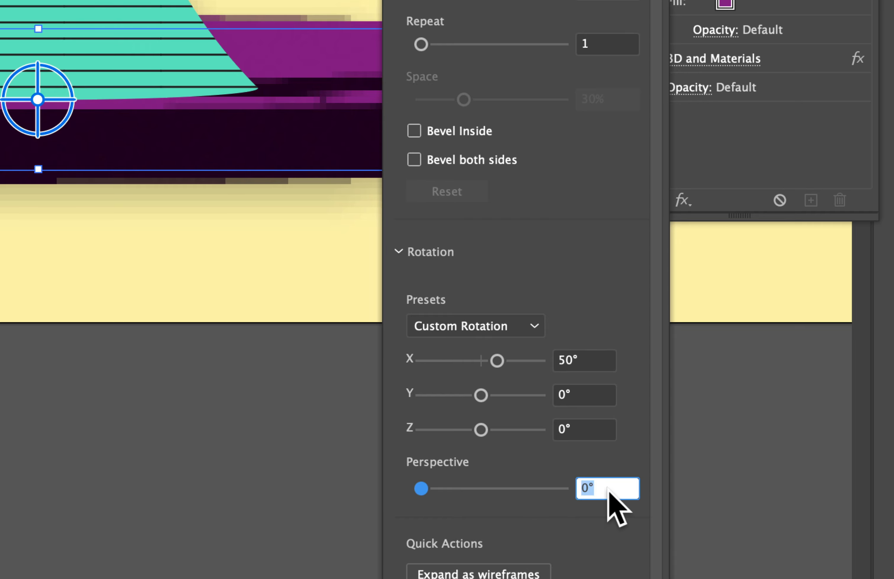
text(160)
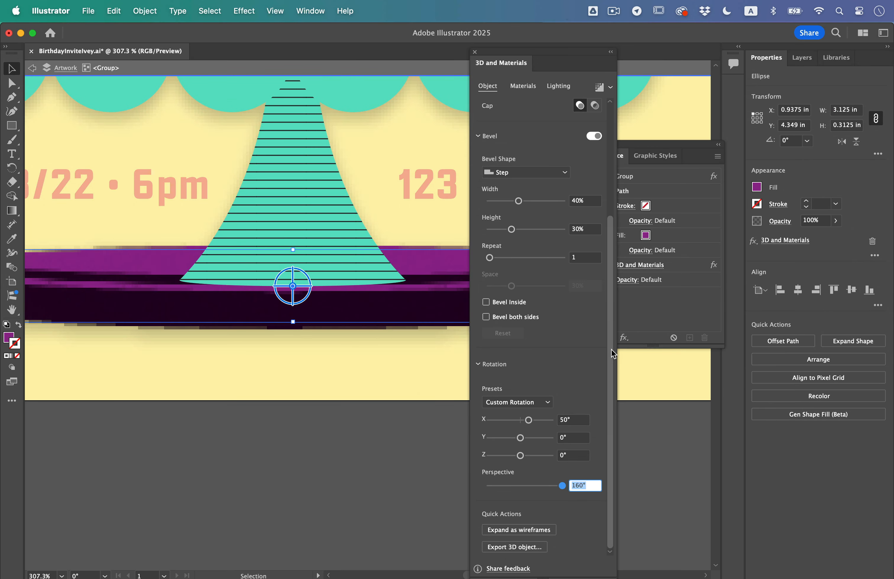
scroll(650, 106, up, 5)
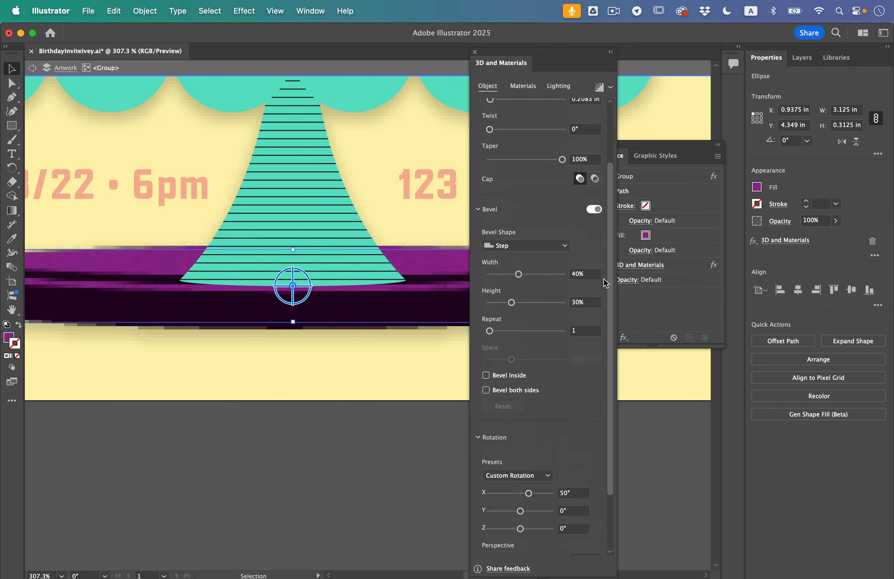
scroll(603, 283, up, 3)
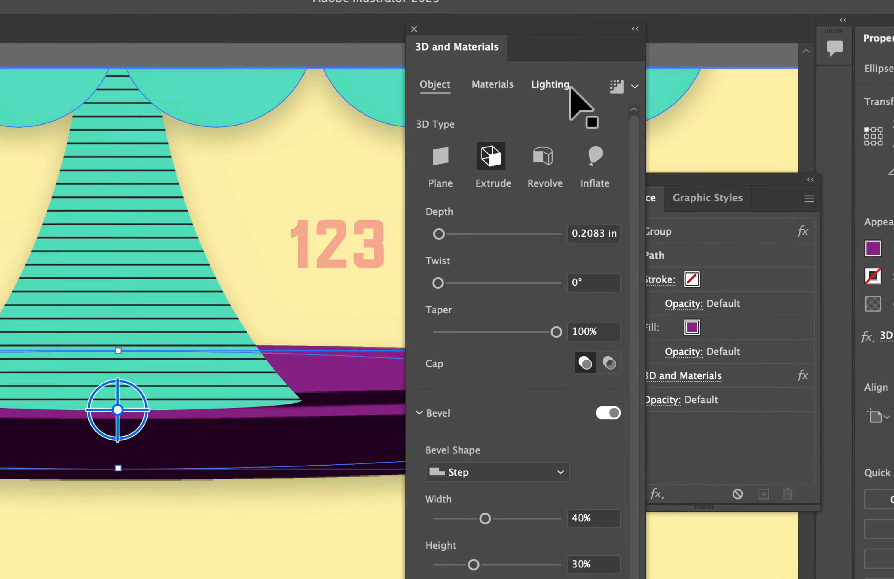